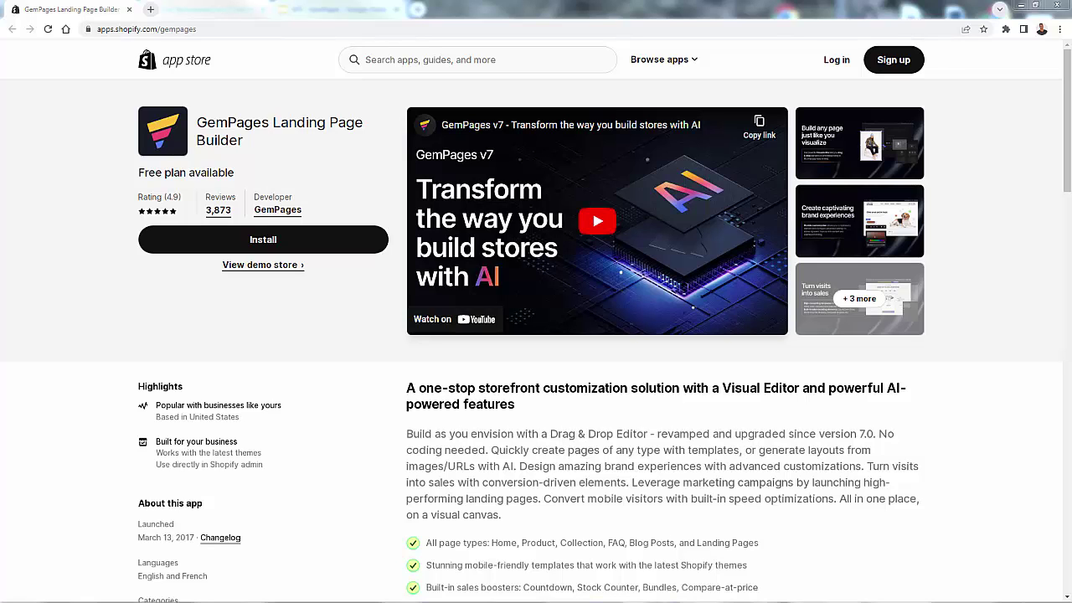
- Open the GemPages listing's screenshot gallery at its first slide
{"action": "scroll", "coordinate": [492, 544], "scroll_direction": "down", "scroll_amount": 2}
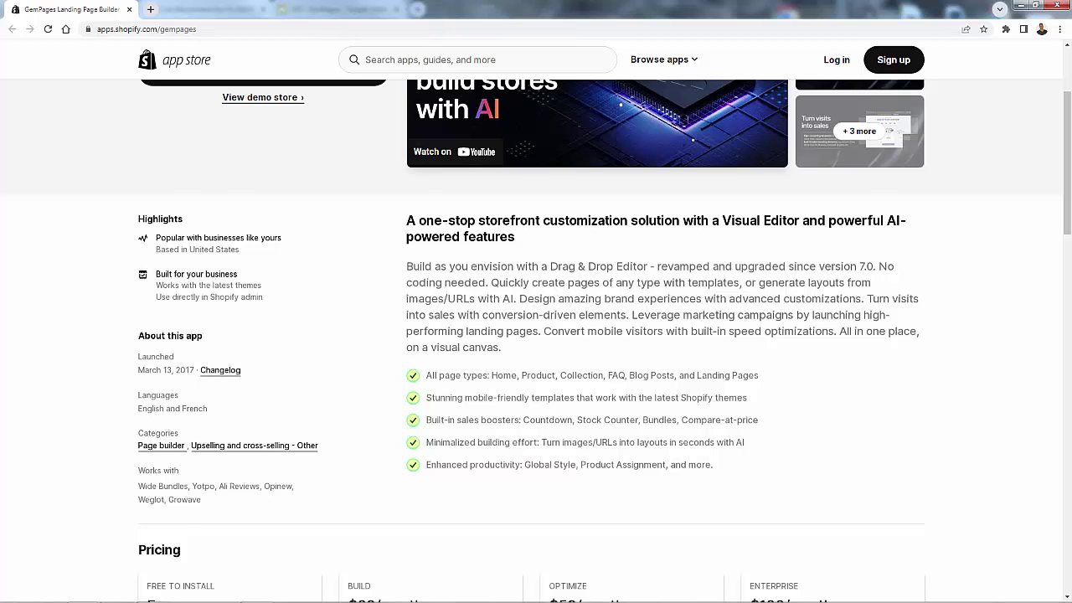
{"action": "scroll", "coordinate": [536, 335], "scroll_direction": "up", "scroll_amount": 2}
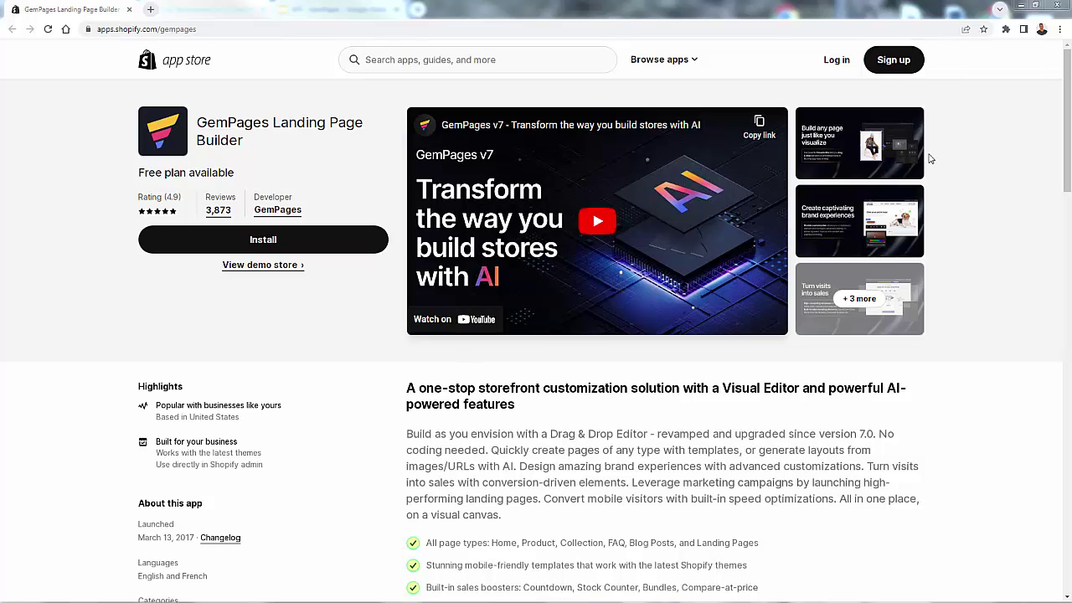
{"action": "left_click", "coordinate": [846, 140]}
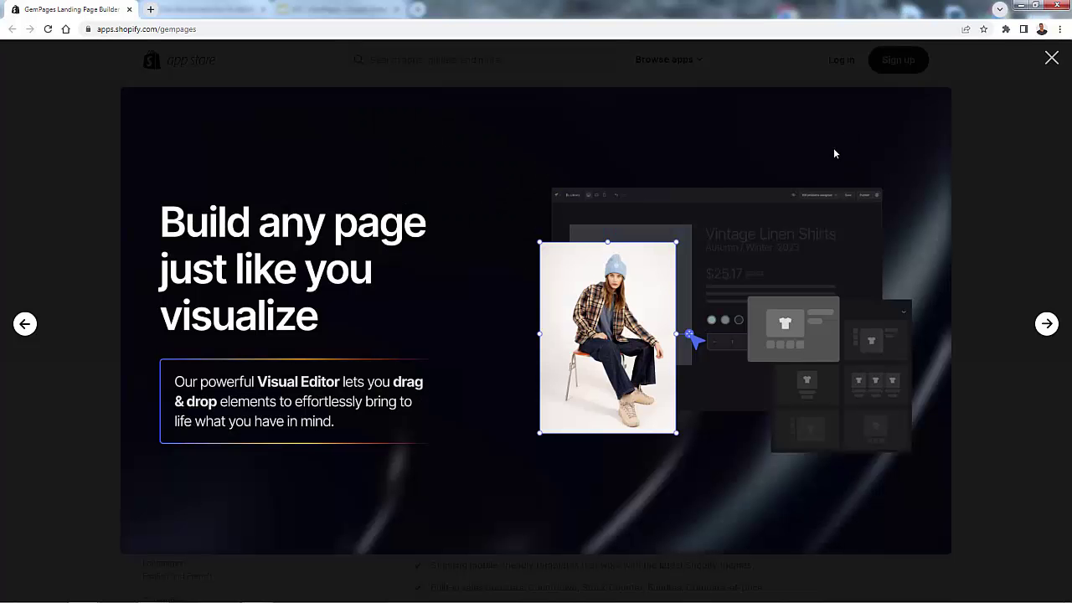
- Cycle through every GemPages feature slide back to the first, then close the gallery
{"action": "left_click", "coordinate": [1045, 325]}
{"action": "left_click", "coordinate": [1045, 328]}
{"action": "left_click", "coordinate": [1046, 326]}
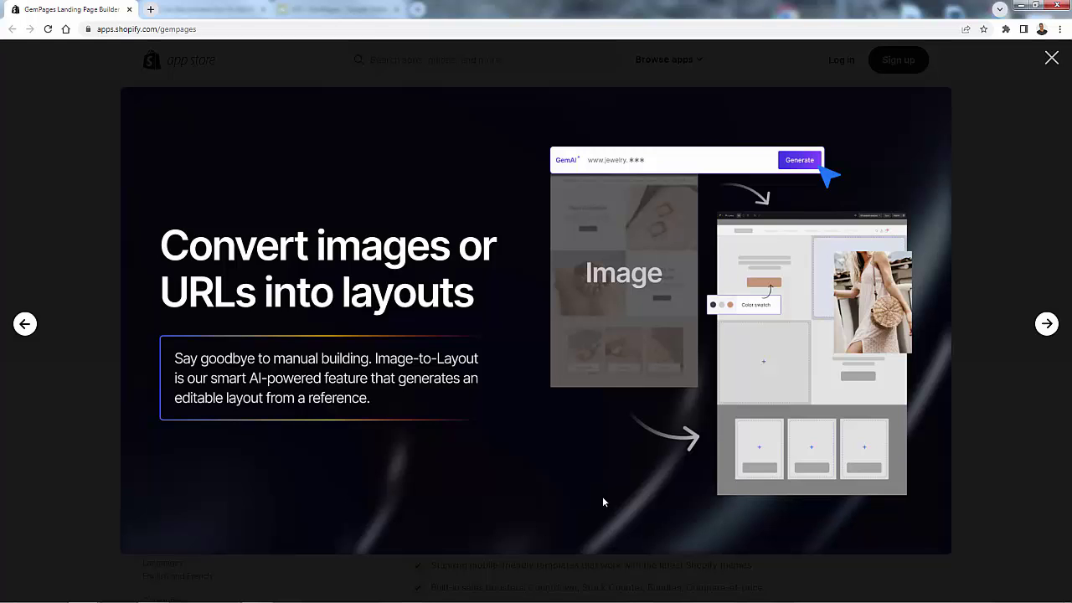
{"action": "left_click", "coordinate": [1047, 324]}
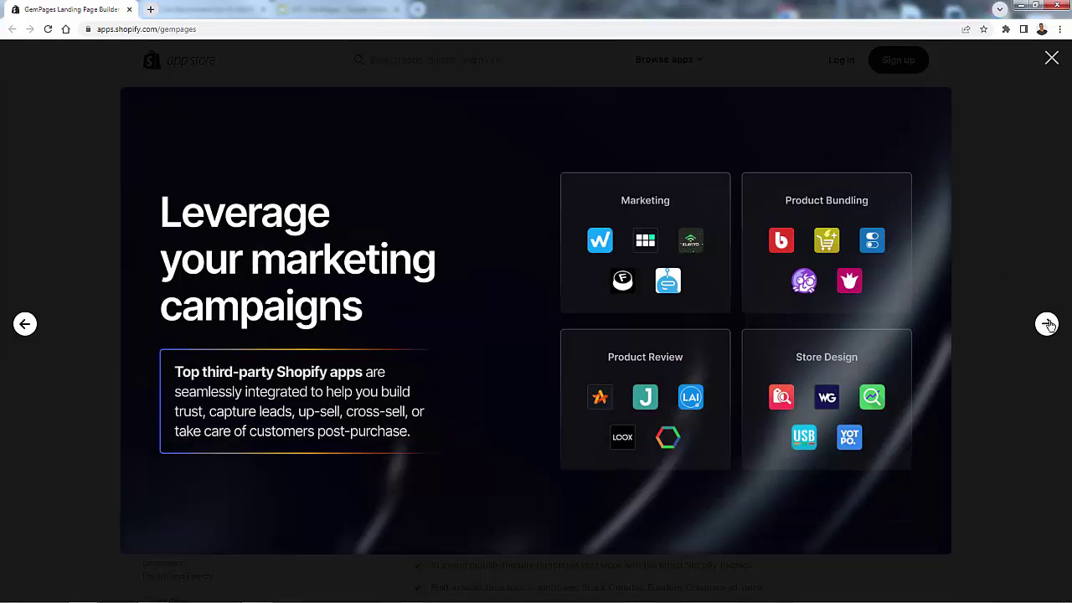
{"action": "left_click", "coordinate": [1047, 324]}
{"action": "left_click", "coordinate": [1046, 324]}
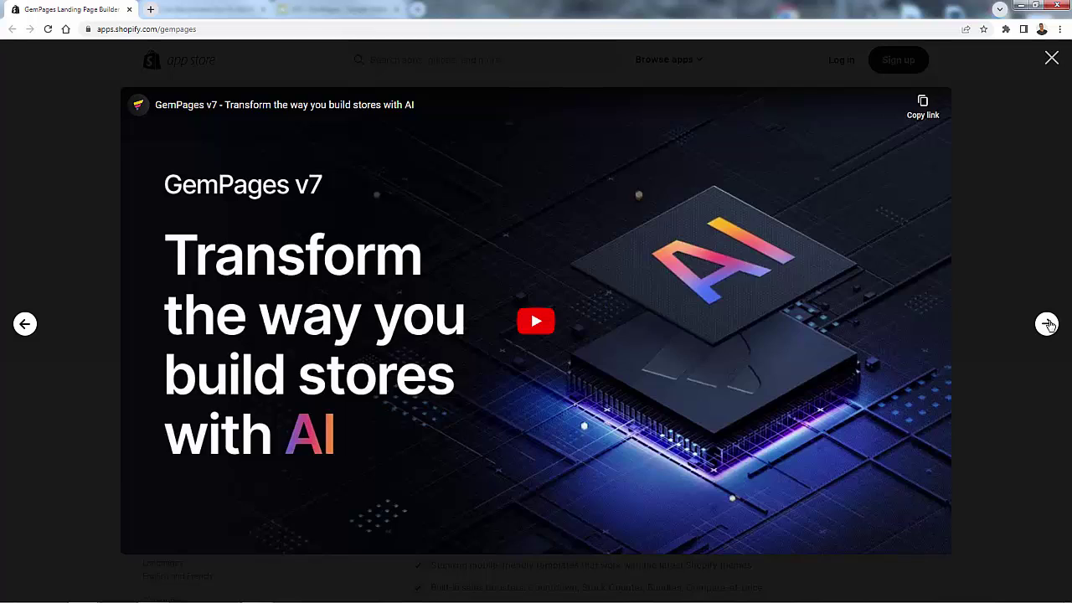
{"action": "left_click", "coordinate": [1047, 324]}
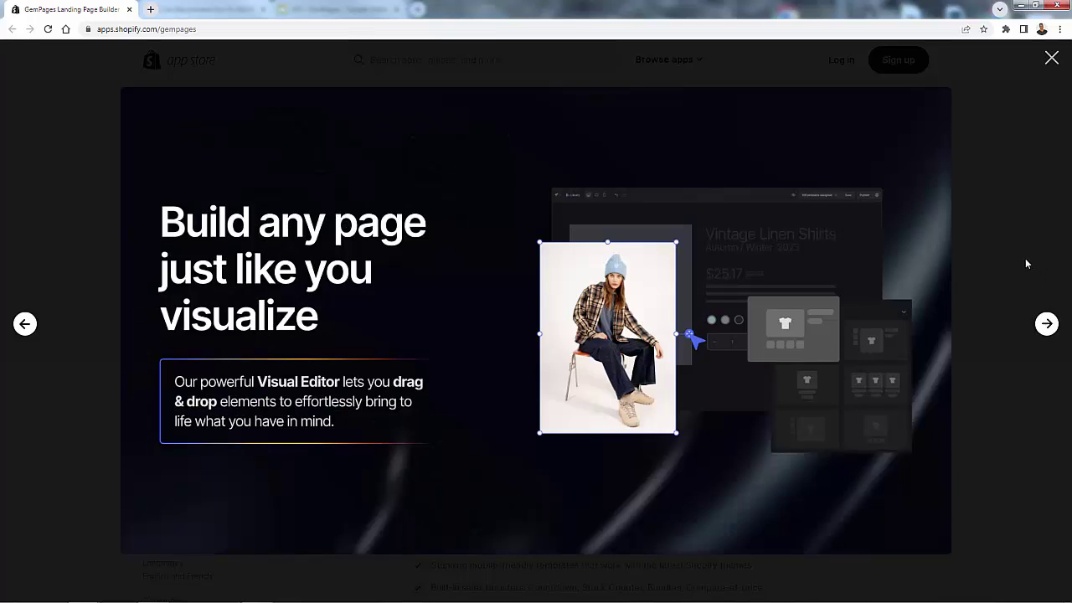
{"action": "left_click", "coordinate": [1008, 211]}
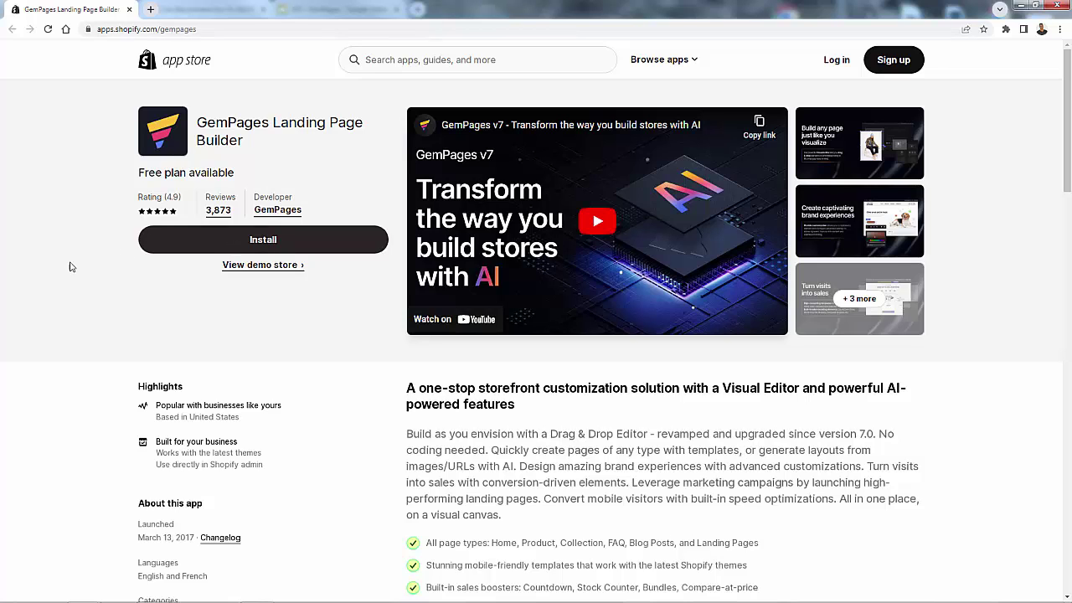
- Install GemPages Builder on the store, approving its requested access permissions
{"action": "left_click", "coordinate": [286, 250]}
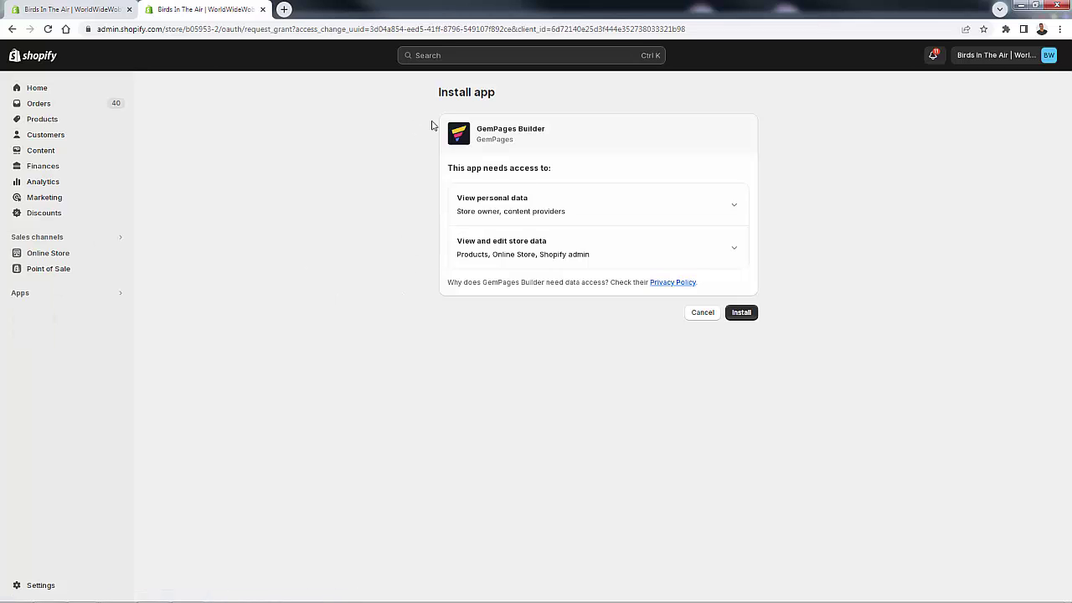
{"action": "left_click", "coordinate": [742, 314]}
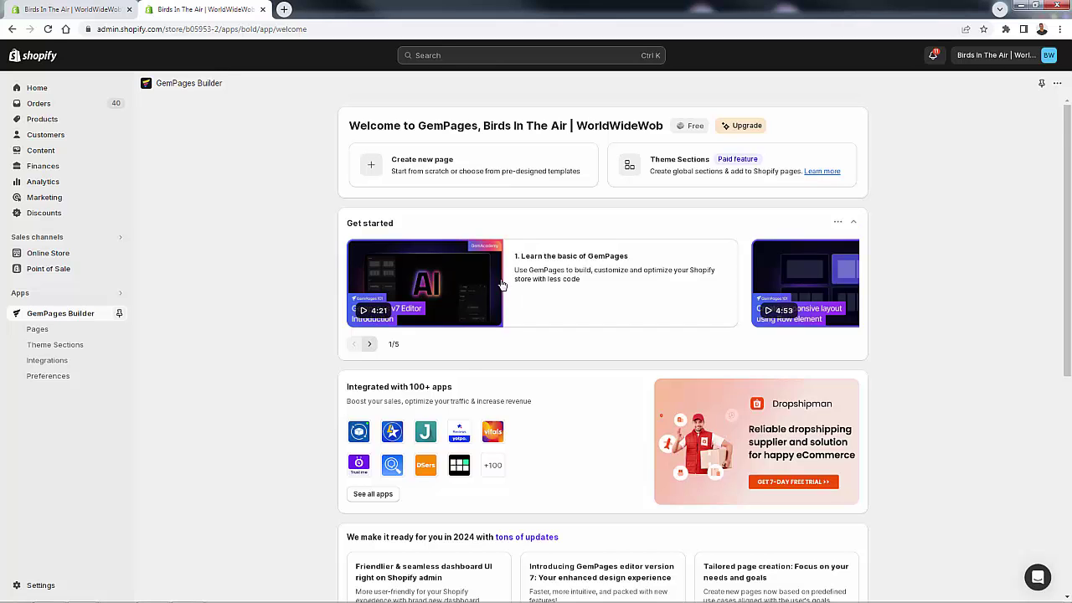
- Open the Create new page template gallery from the GemPages welcome page
{"action": "scroll", "coordinate": [456, 369], "scroll_direction": "down", "scroll_amount": 2}
{"action": "scroll", "coordinate": [454, 369], "scroll_direction": "down", "scroll_amount": 3}
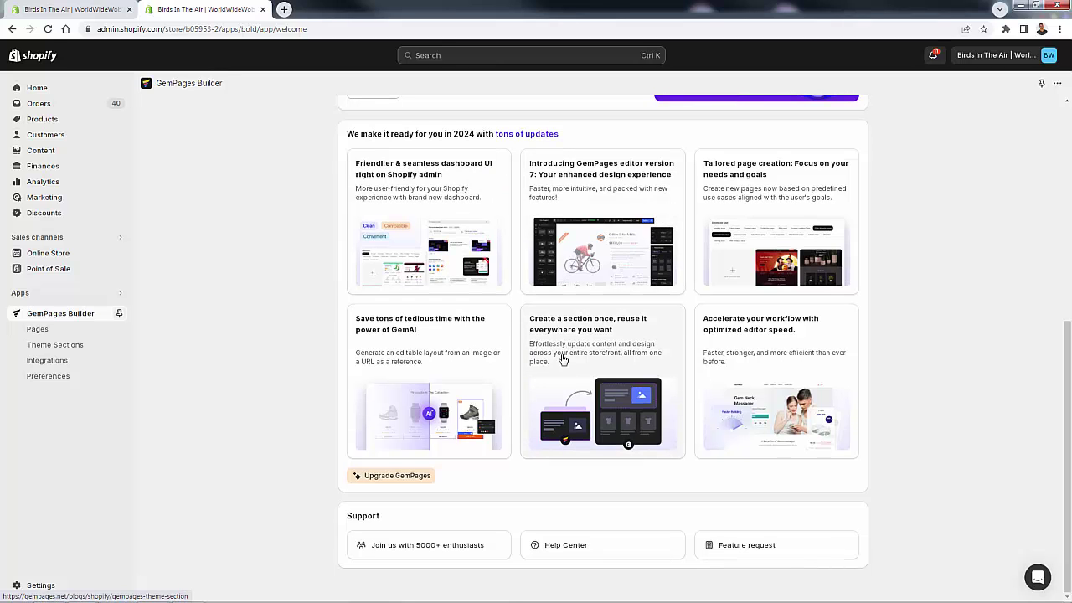
{"action": "scroll", "coordinate": [353, 407], "scroll_direction": "up", "scroll_amount": 2}
{"action": "scroll", "coordinate": [353, 407], "scroll_direction": "up", "scroll_amount": 3}
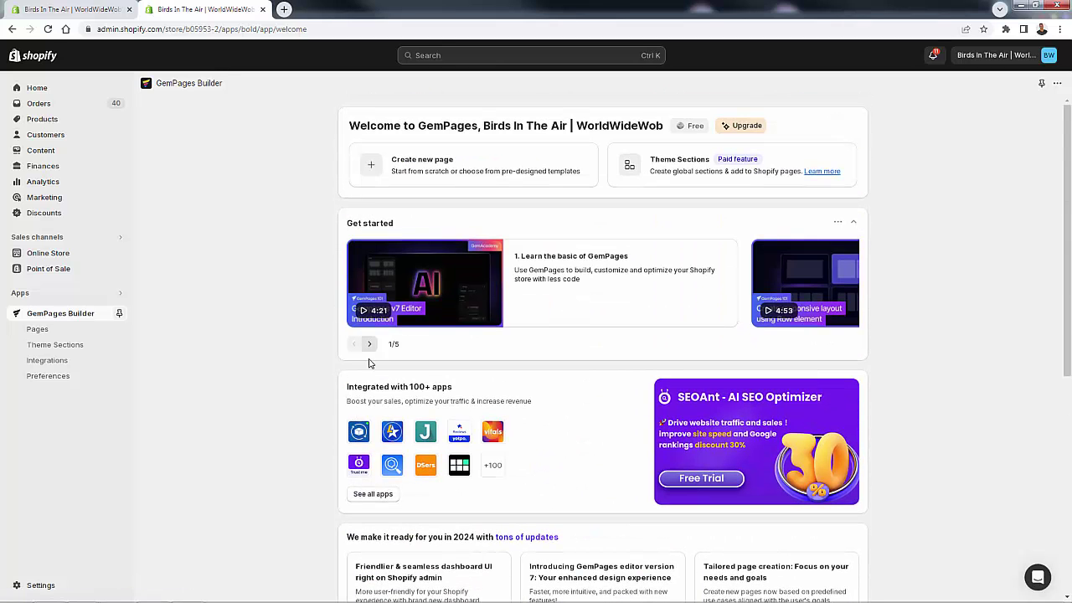
{"action": "left_click", "coordinate": [502, 167]}
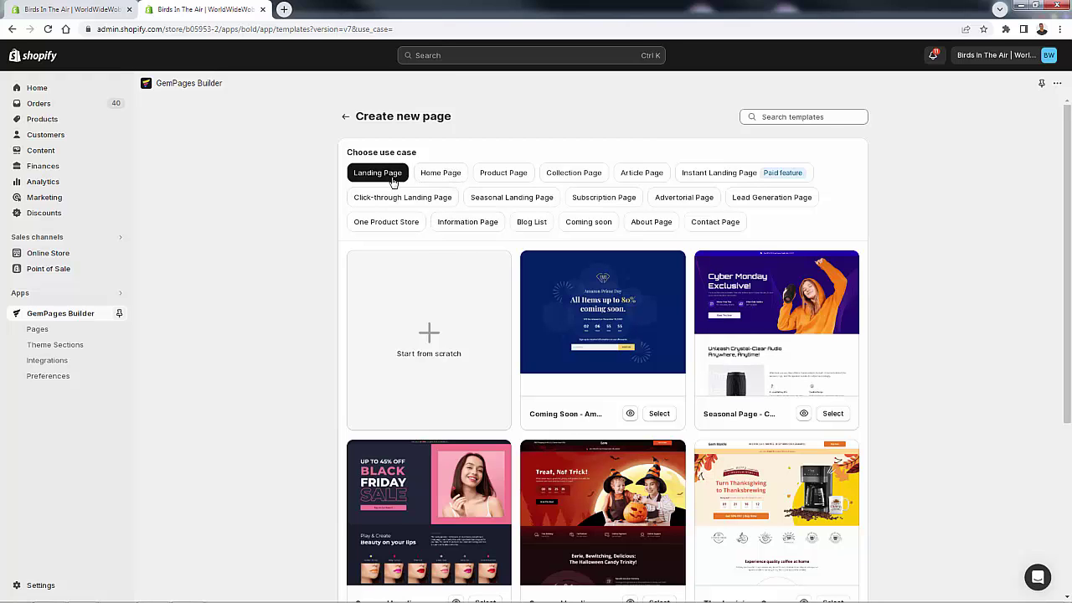
- Filter templates to Home Page and preview the GemShoes template
{"action": "left_click", "coordinate": [443, 176]}
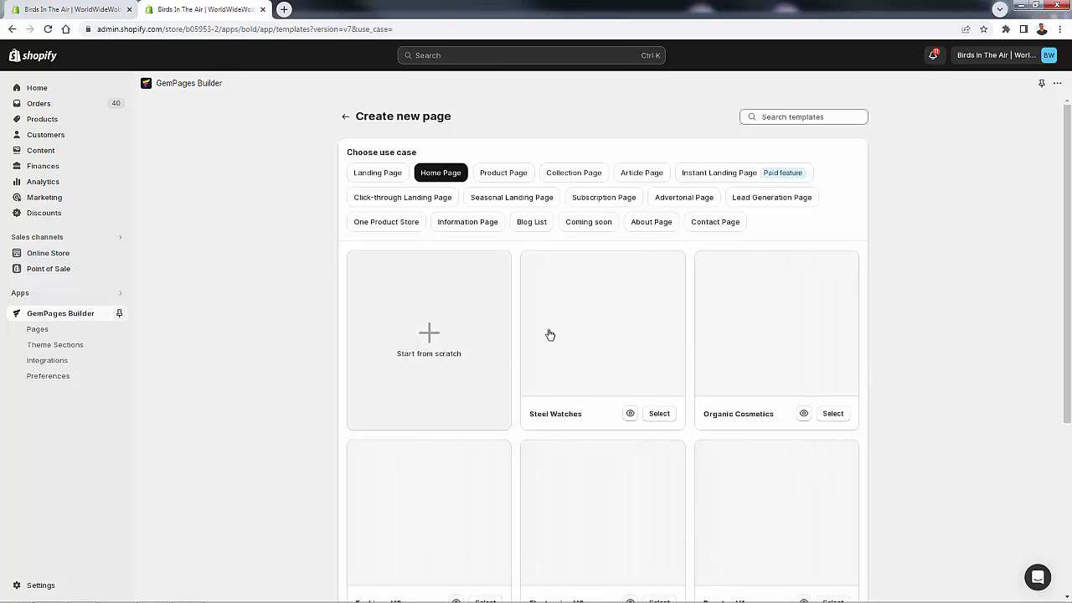
{"action": "scroll", "coordinate": [549, 334], "scroll_direction": "down", "scroll_amount": 1}
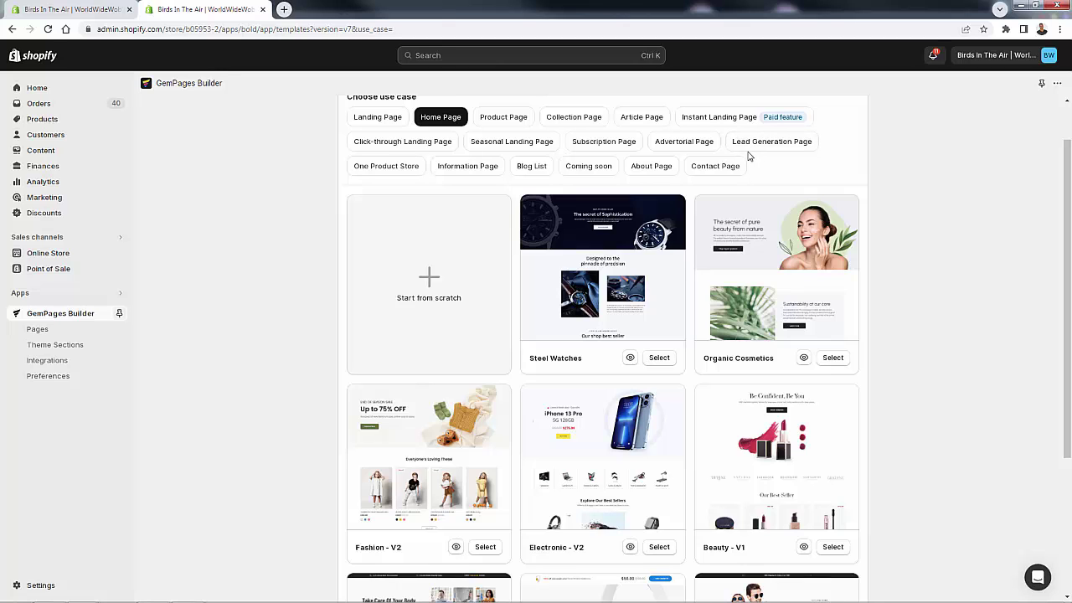
{"action": "scroll", "coordinate": [505, 304], "scroll_direction": "down", "scroll_amount": 3}
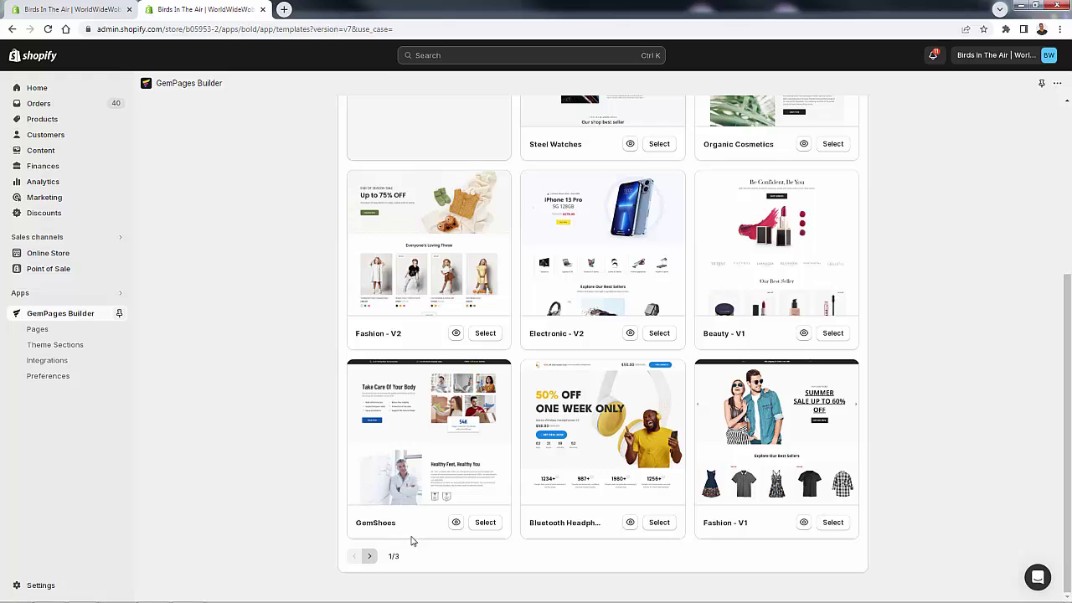
{"action": "left_click", "coordinate": [456, 522]}
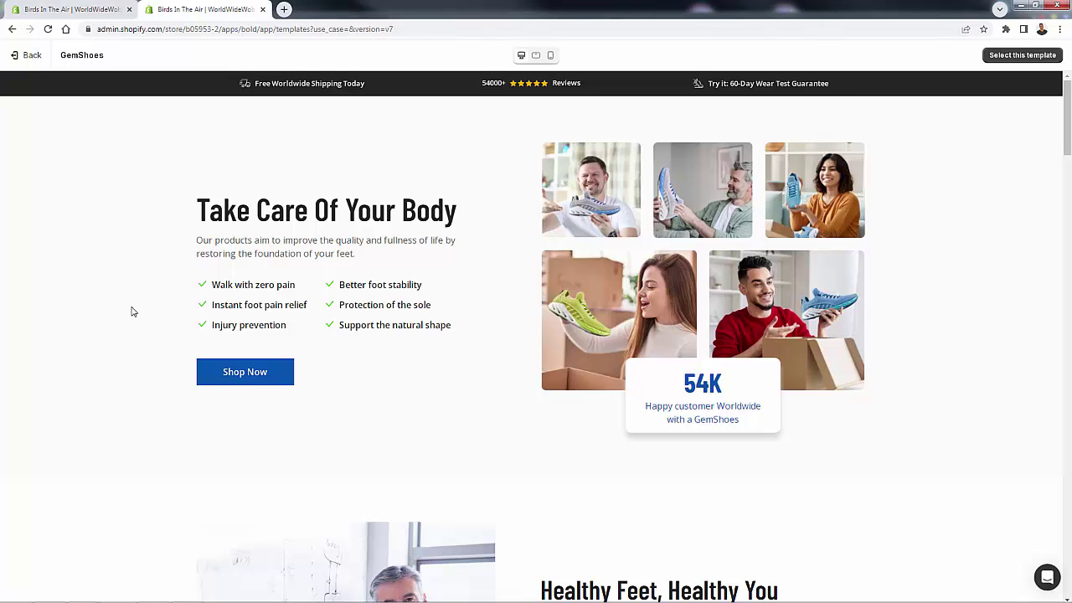
- Browse the GemShoes preview, return toward the hero, and switch to the mobile layout
{"action": "scroll", "coordinate": [132, 312], "scroll_direction": "down", "scroll_amount": 5}
{"action": "scroll", "coordinate": [131, 311], "scroll_direction": "down", "scroll_amount": 6}
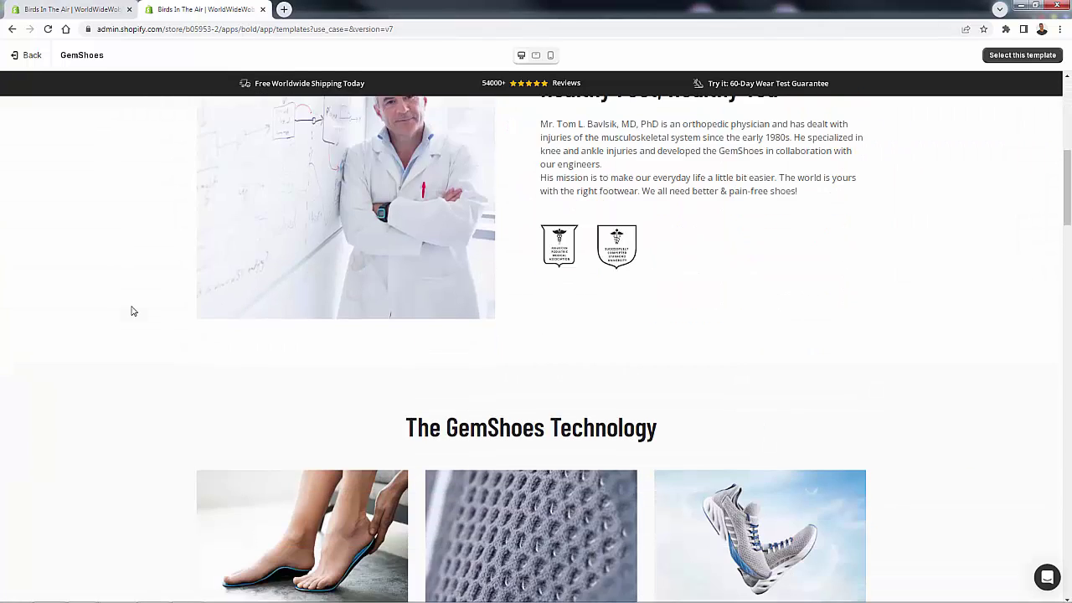
{"action": "scroll", "coordinate": [131, 312], "scroll_direction": "down", "scroll_amount": 4}
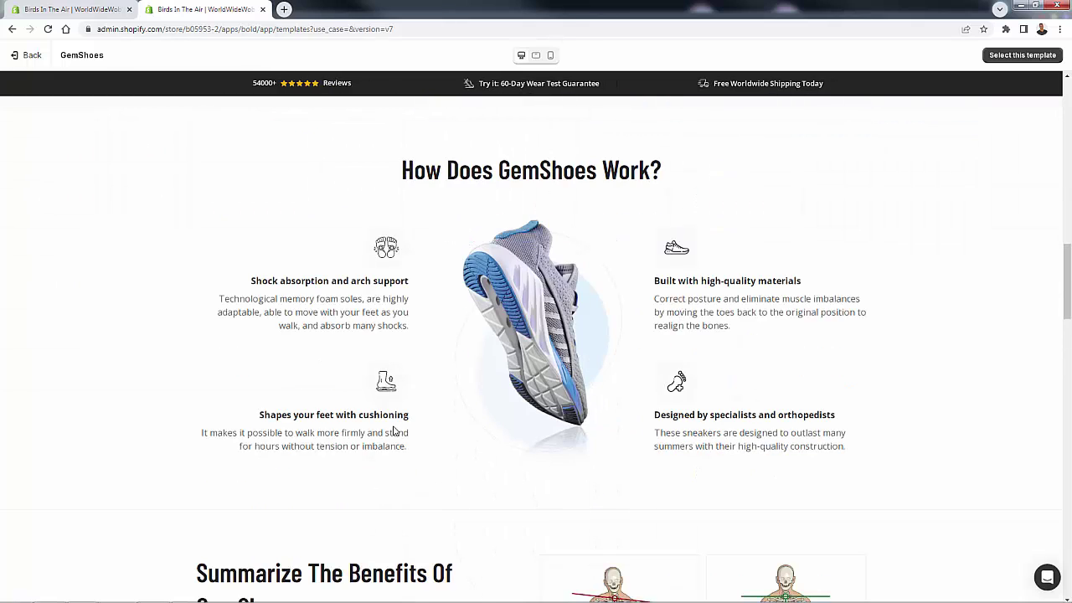
{"action": "scroll", "coordinate": [356, 315], "scroll_direction": "down", "scroll_amount": 3}
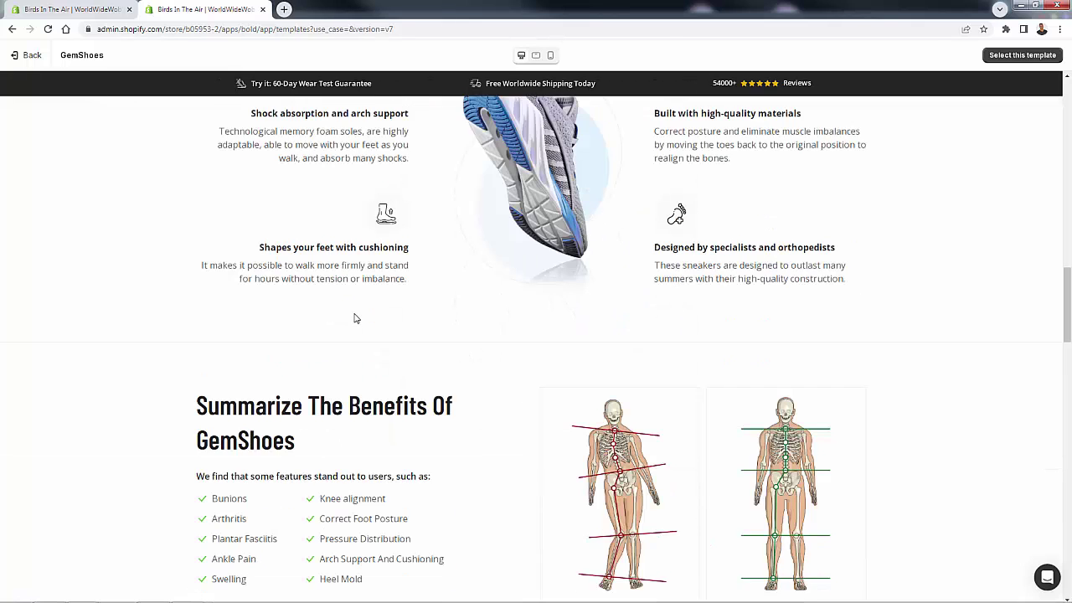
{"action": "scroll", "coordinate": [356, 303], "scroll_direction": "down", "scroll_amount": 6}
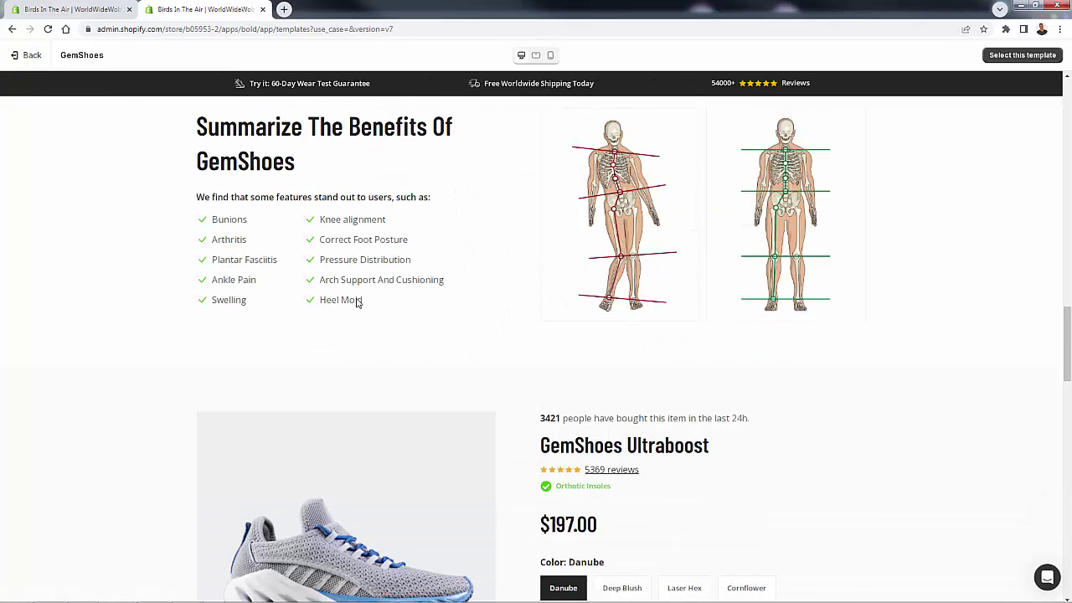
{"action": "scroll", "coordinate": [356, 301], "scroll_direction": "down", "scroll_amount": 5}
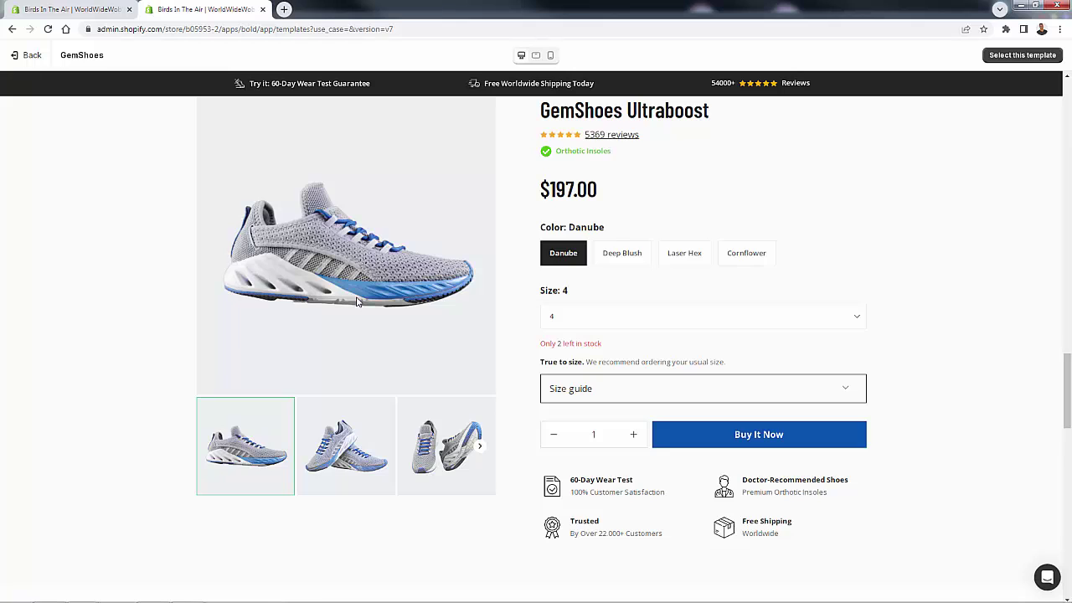
{"action": "scroll", "coordinate": [348, 333], "scroll_direction": "down", "scroll_amount": 5}
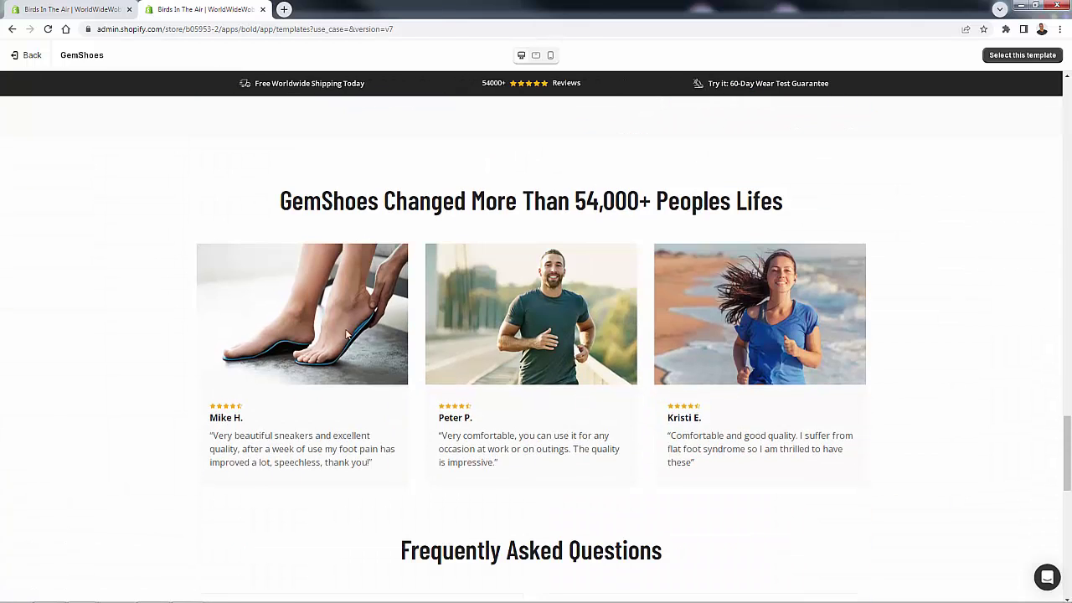
{"action": "scroll", "coordinate": [347, 333], "scroll_direction": "down", "scroll_amount": 4}
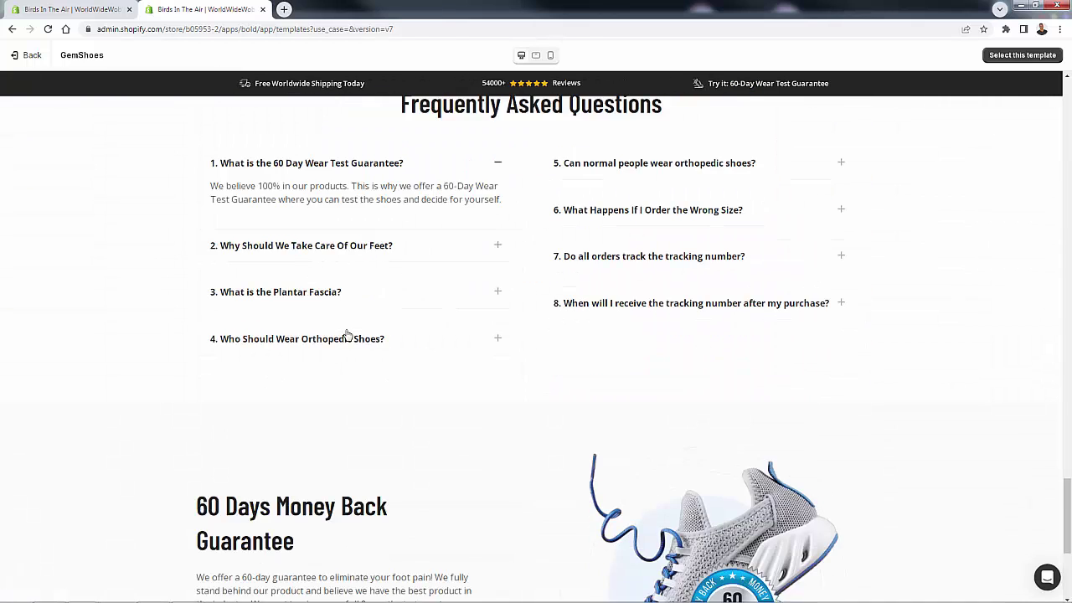
{"action": "scroll", "coordinate": [348, 333], "scroll_direction": "up", "scroll_amount": 2}
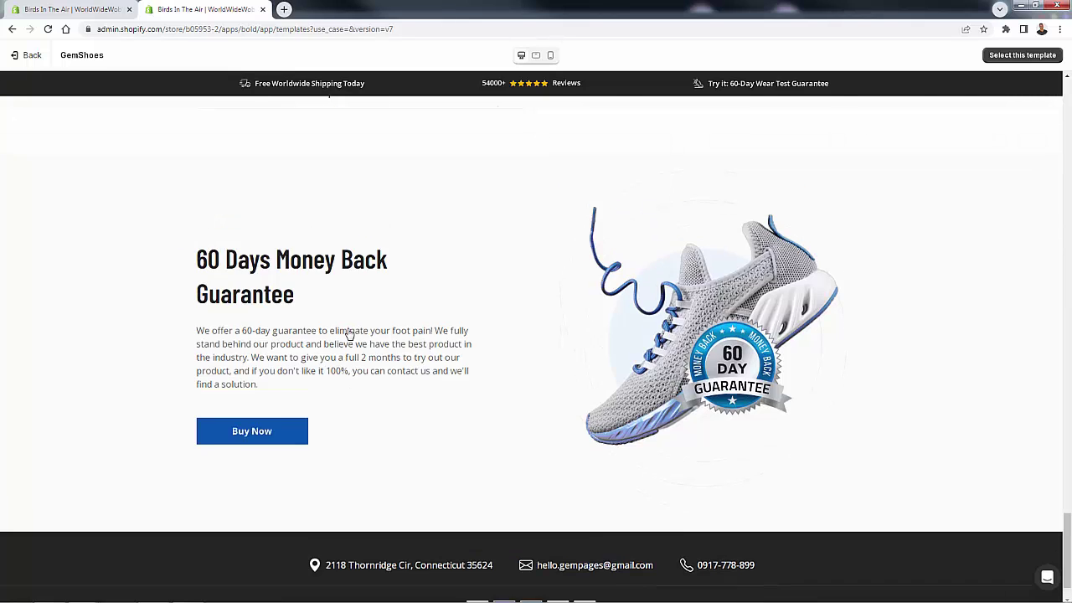
{"action": "scroll", "coordinate": [349, 333], "scroll_direction": "up", "scroll_amount": 20}
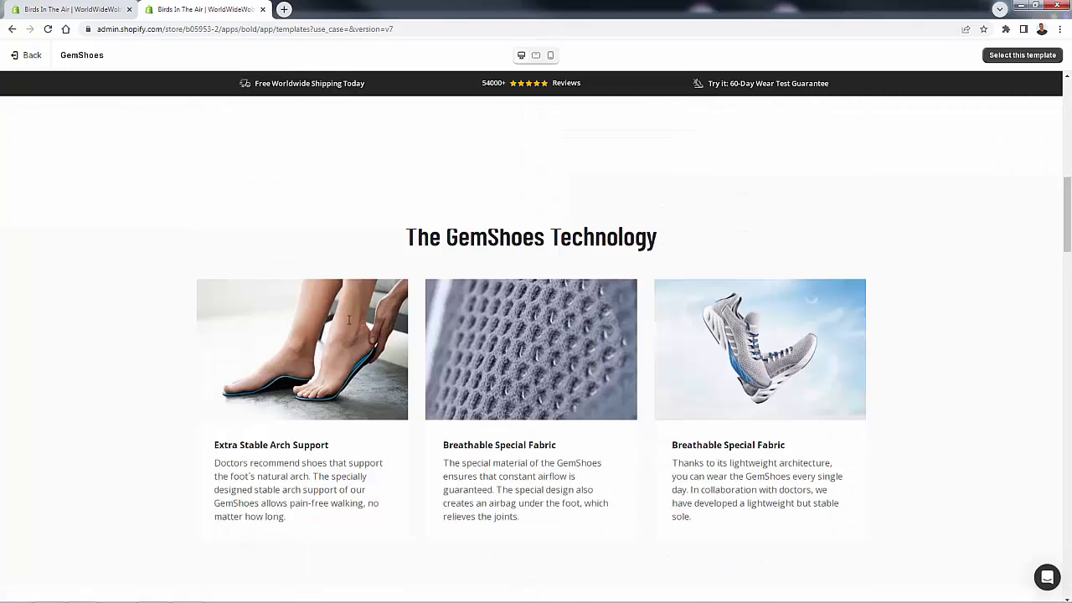
{"action": "scroll", "coordinate": [132, 178], "scroll_direction": "up", "scroll_amount": 8}
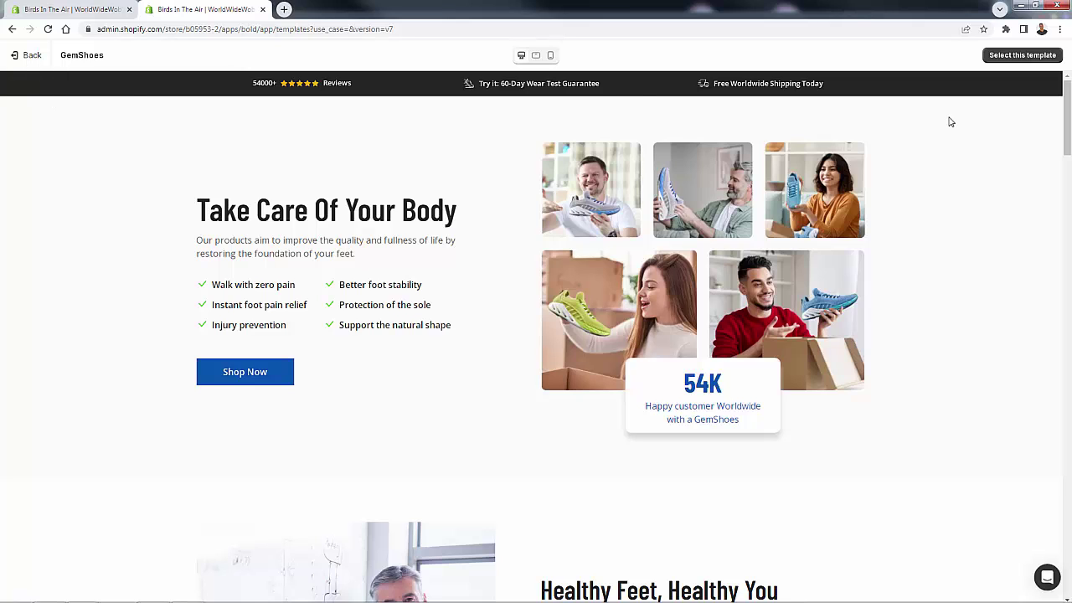
{"action": "left_click", "coordinate": [550, 55]}
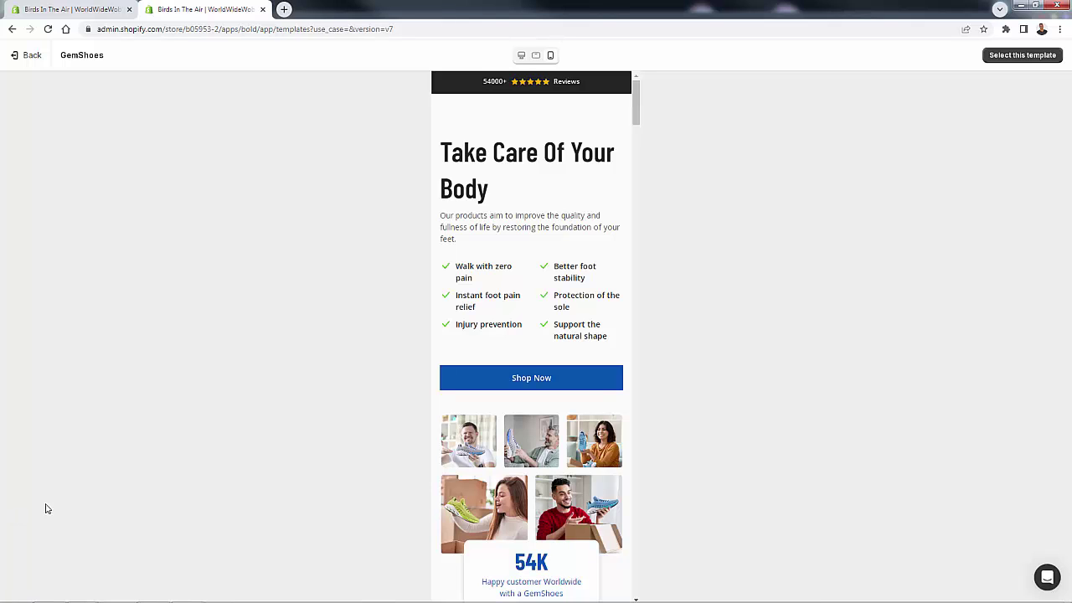
- Review the mobile preview, then select the GemShoes template to load it in the editor
{"action": "scroll", "coordinate": [568, 168], "scroll_direction": "down", "scroll_amount": 10}
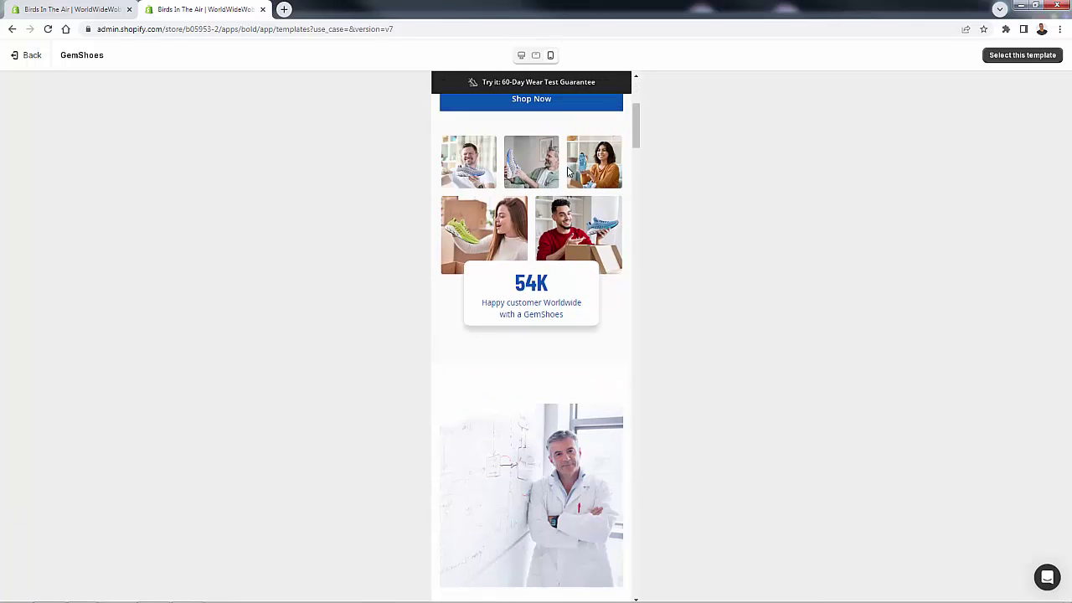
{"action": "scroll", "coordinate": [563, 190], "scroll_direction": "down", "scroll_amount": 12}
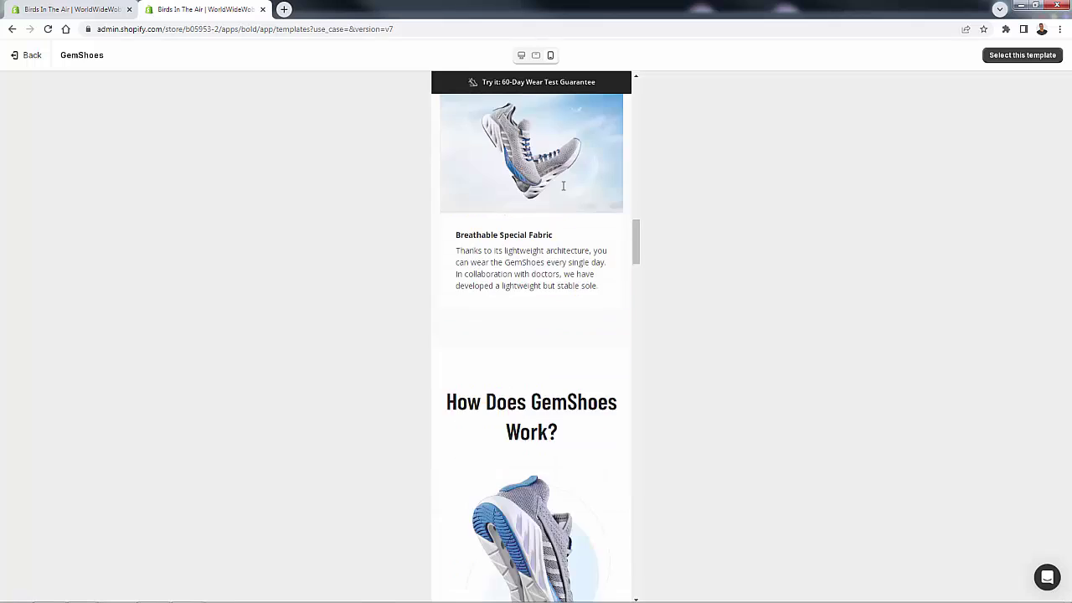
{"action": "scroll", "coordinate": [563, 191], "scroll_direction": "down", "scroll_amount": 9}
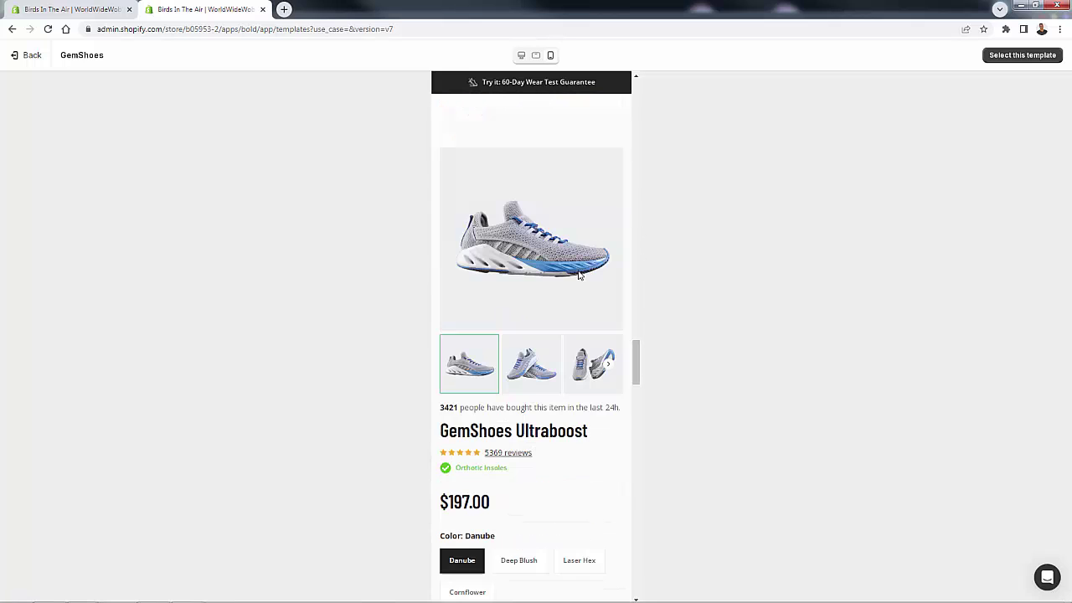
{"action": "left_click_drag", "start_coordinate": [635, 373], "coordinate": [622, 82]}
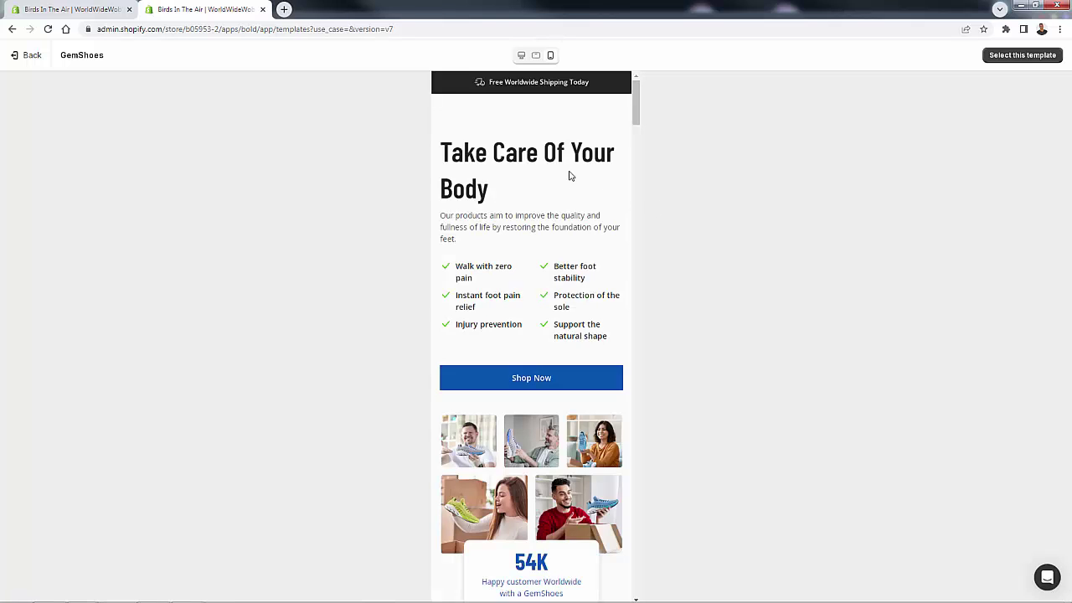
{"action": "left_click", "coordinate": [1013, 59]}
{"action": "left_click", "coordinate": [1013, 59]}
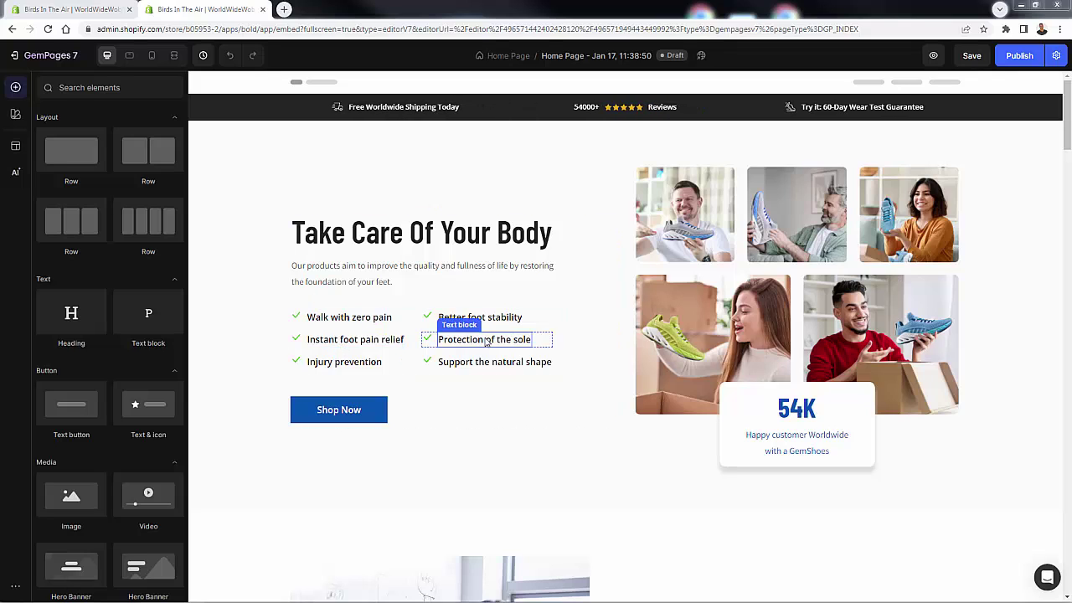
- Replace the hero heading 'Take Care Of Your Body' with 'Change It To Anything'
{"action": "left_click", "coordinate": [407, 232]}
{"action": "left_click", "coordinate": [398, 236]}
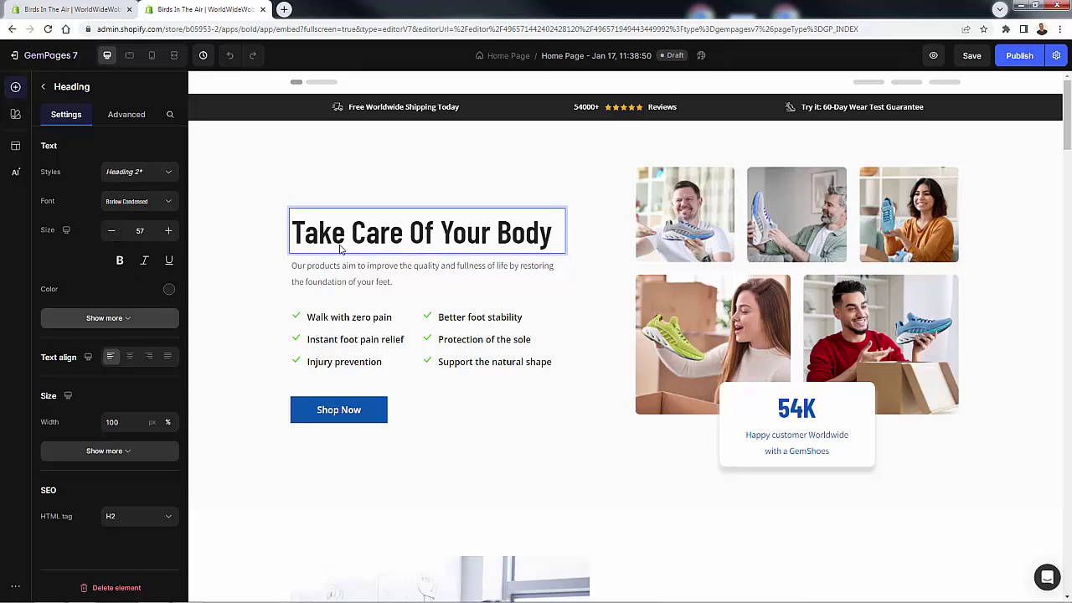
{"action": "triple_click", "coordinate": [377, 235]}
{"action": "type", "text": "Chang"}
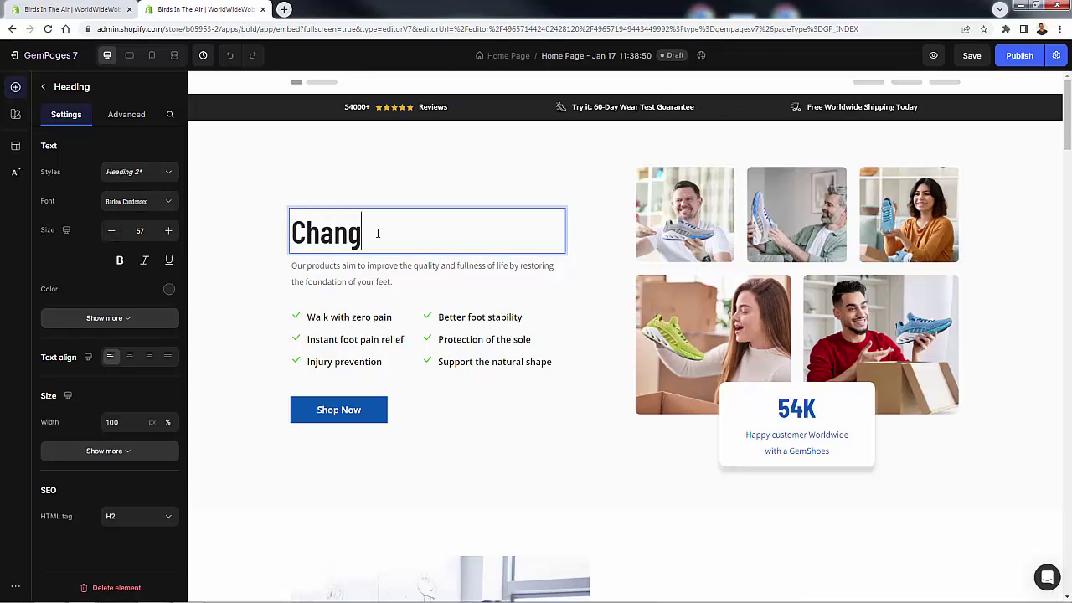
{"action": "type", "text": "e It To Anything"}
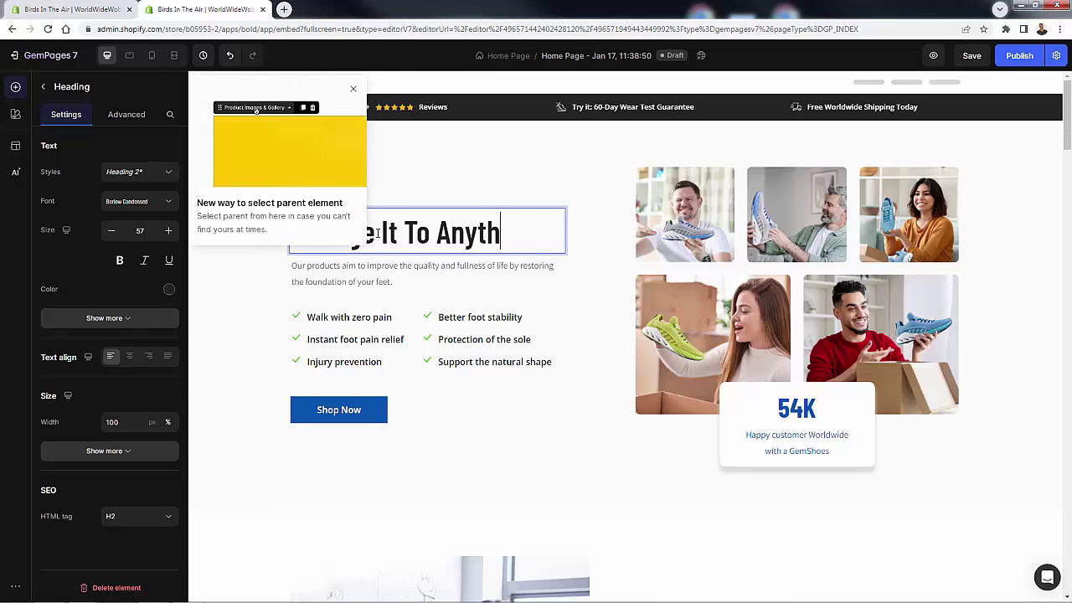
{"action": "triple_click", "coordinate": [407, 224]}
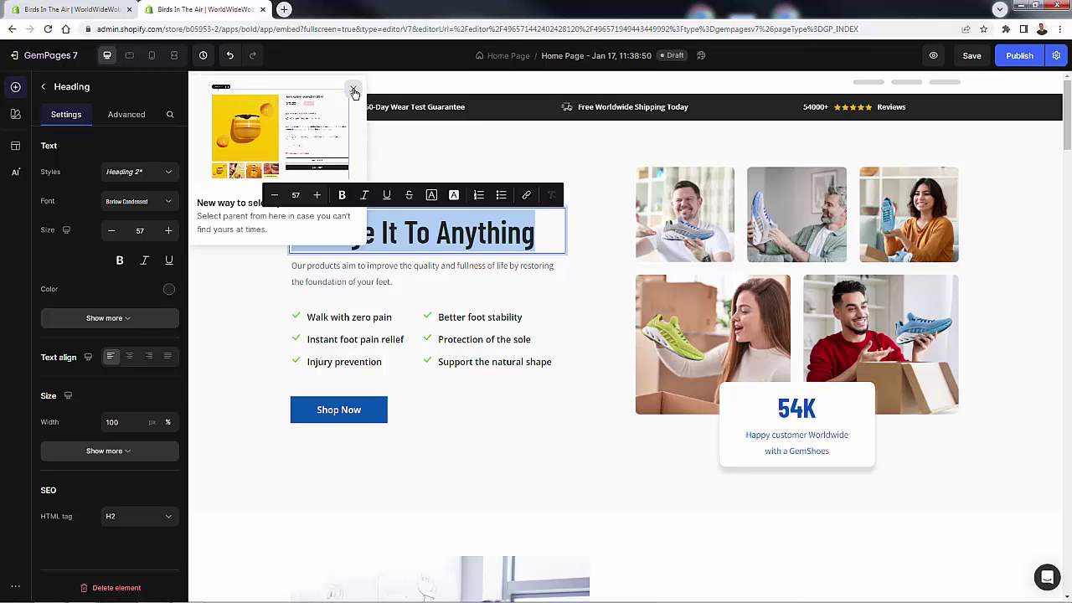
{"action": "left_click", "coordinate": [353, 90]}
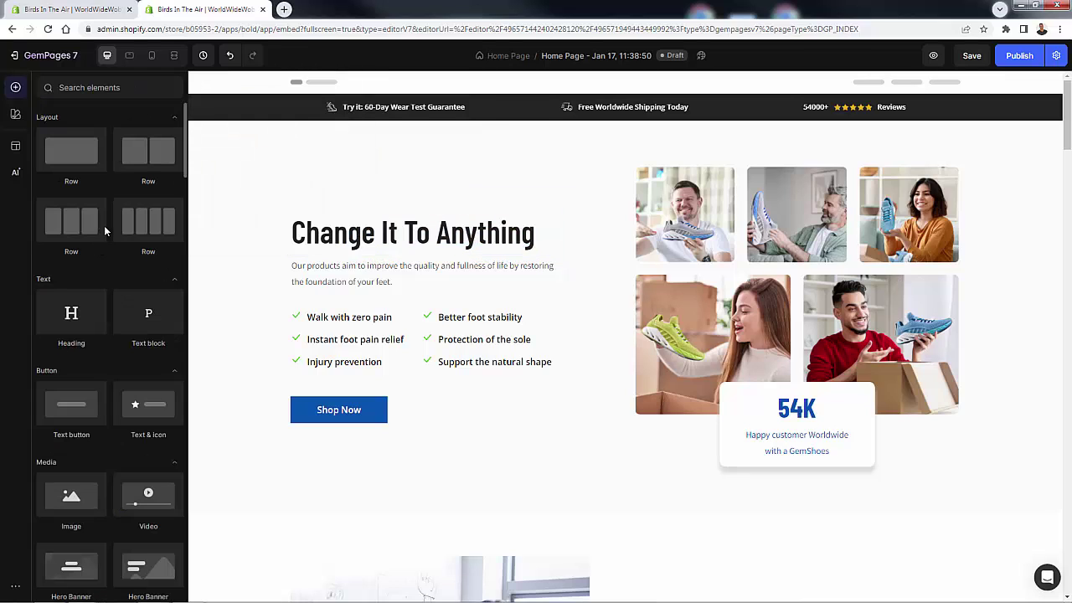
- Italicize the 'Change It To Anything' heading, keeping the Barlow Condensed font
{"action": "left_click", "coordinate": [408, 234]}
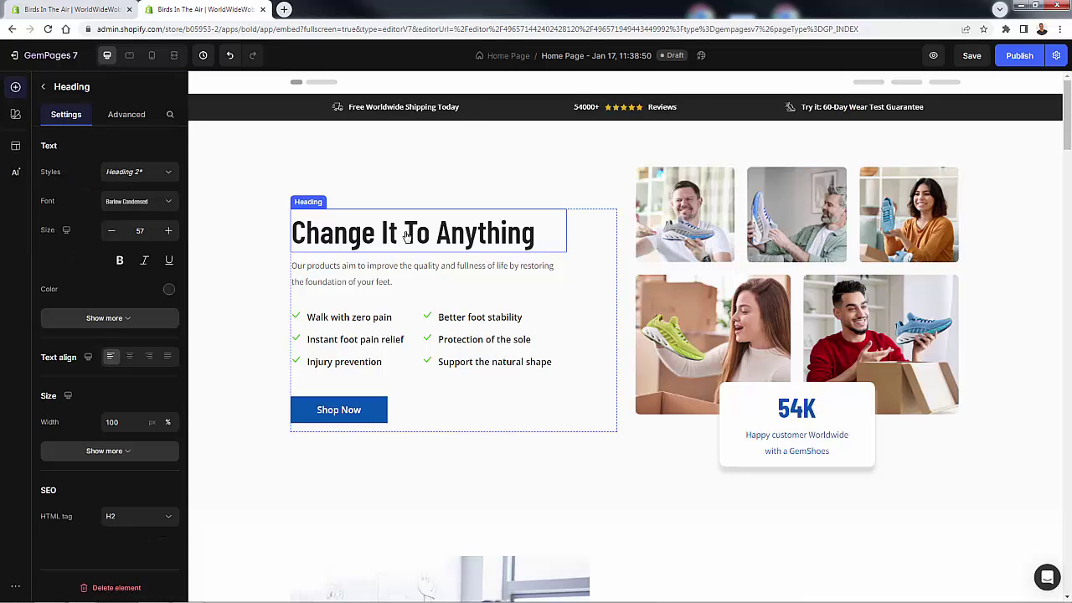
{"action": "double_click", "coordinate": [406, 234]}
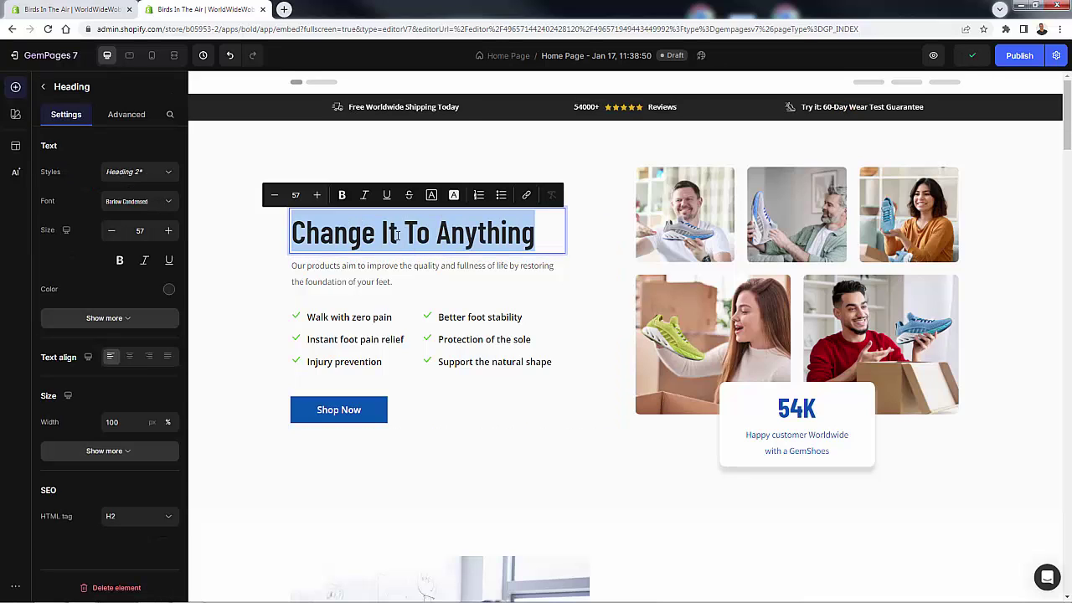
{"action": "left_click", "coordinate": [144, 260]}
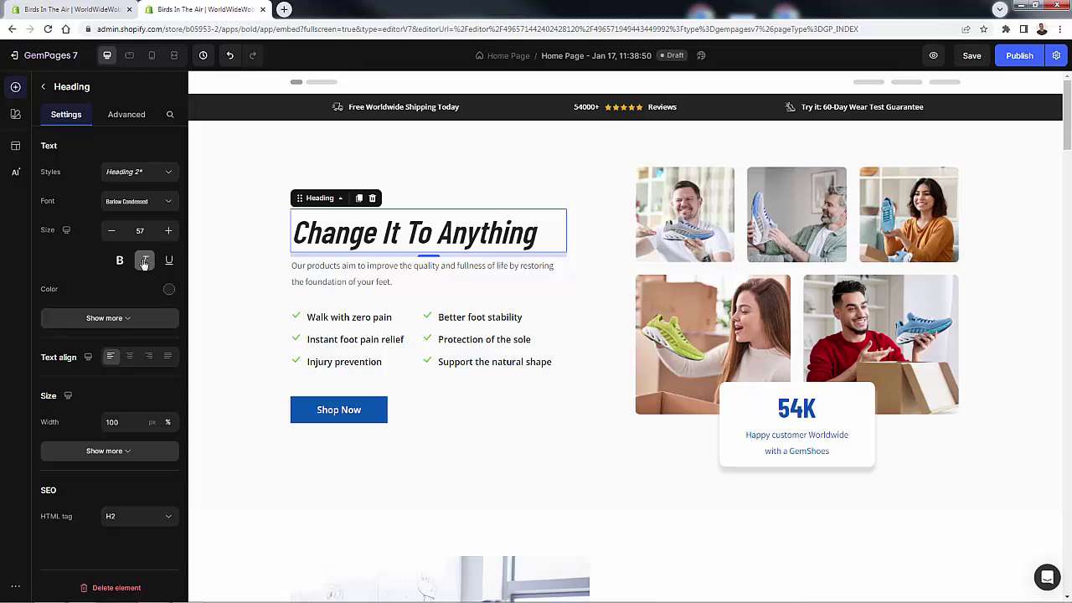
{"action": "left_click", "coordinate": [288, 234]}
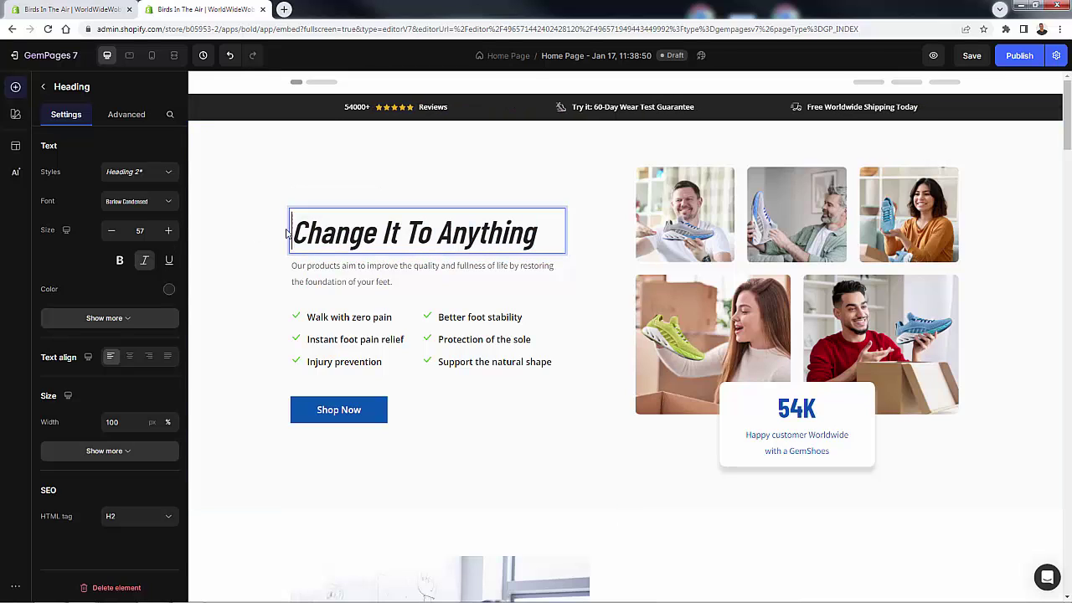
{"action": "triple_click", "coordinate": [375, 226]}
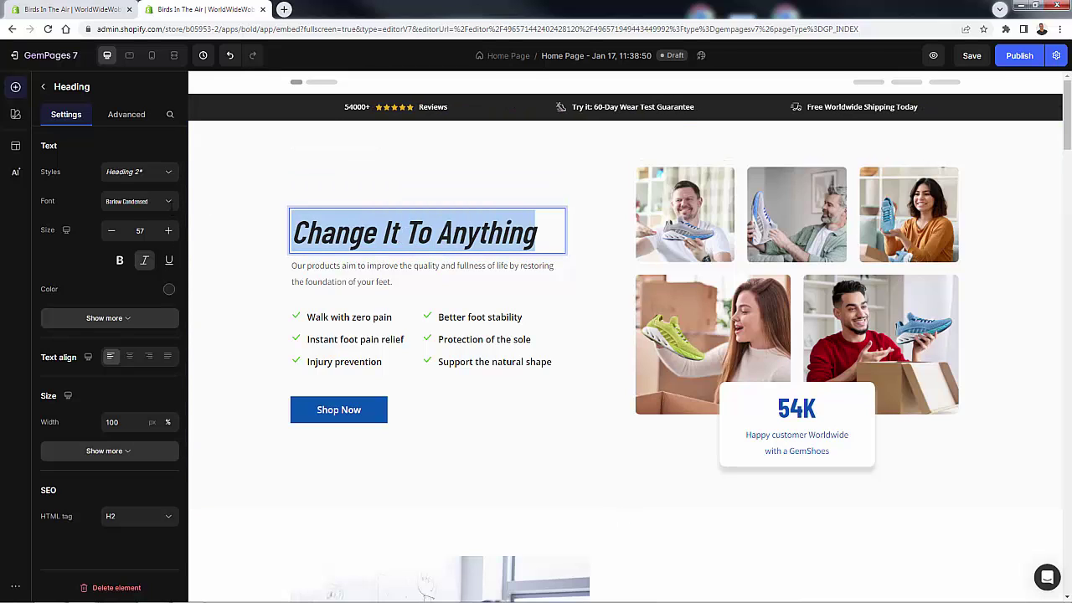
{"action": "left_click", "coordinate": [167, 202]}
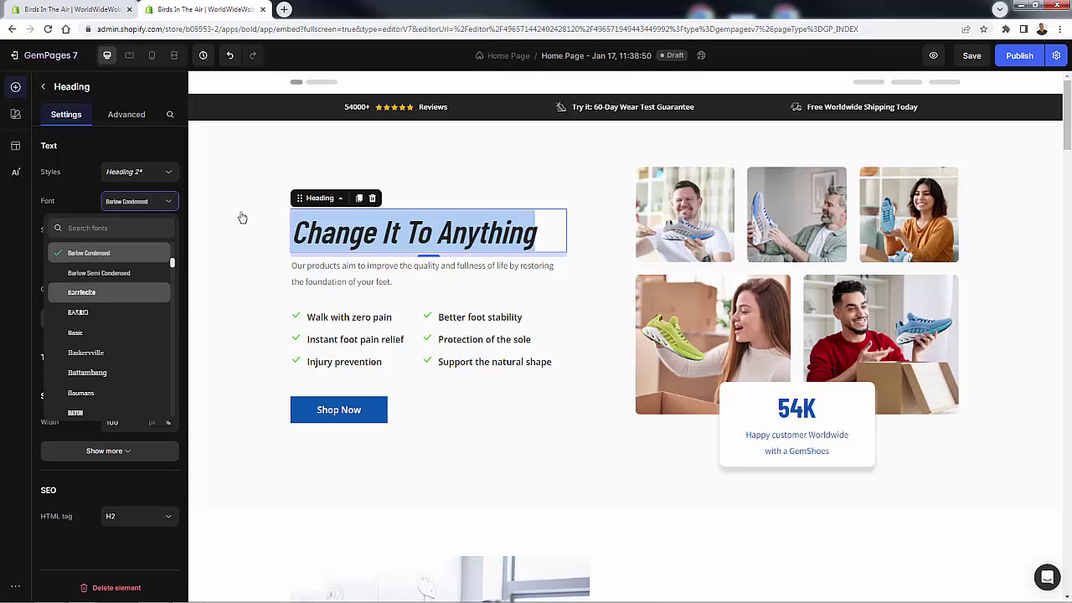
{"action": "left_click", "coordinate": [209, 258]}
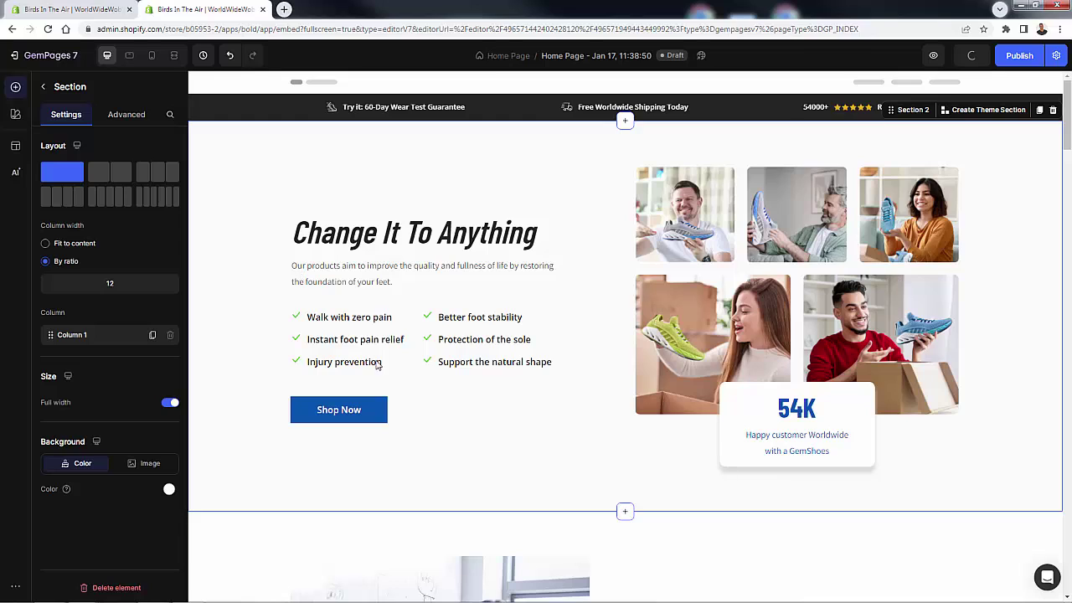
- Change the Shop Now button background from blue 0855E1 to bright red FF0000
{"action": "left_click", "coordinate": [368, 417]}
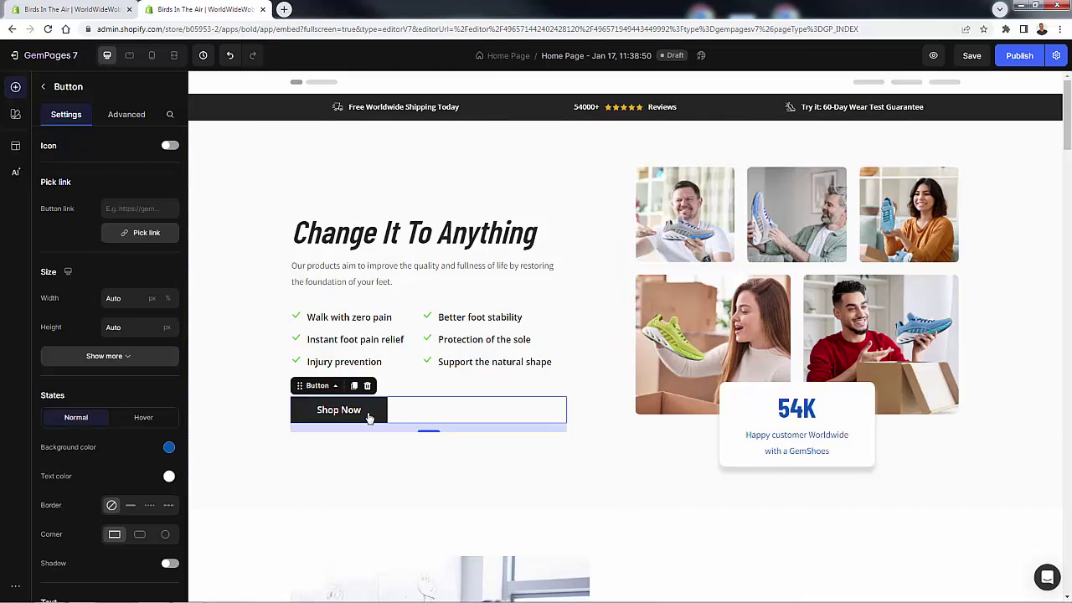
{"action": "left_click", "coordinate": [325, 411]}
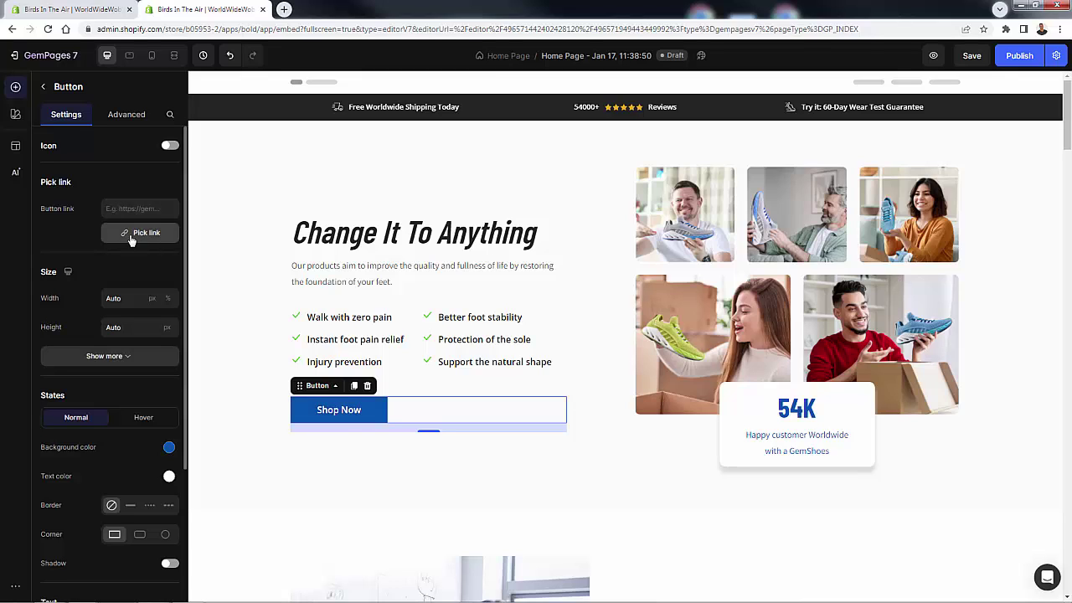
{"action": "scroll", "coordinate": [151, 402], "scroll_direction": "down", "scroll_amount": 2}
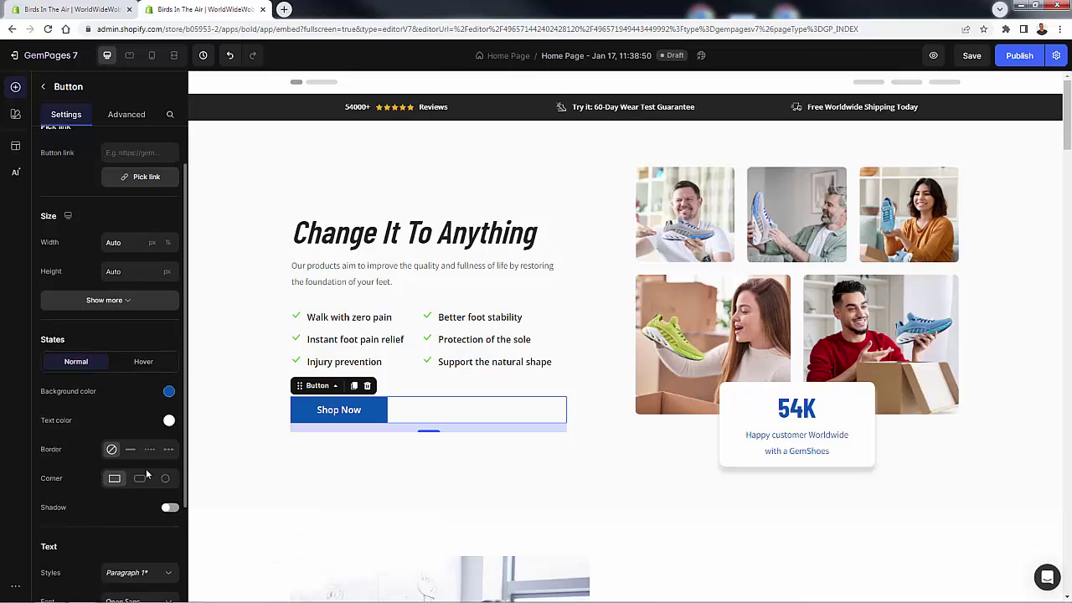
{"action": "left_click", "coordinate": [168, 336]}
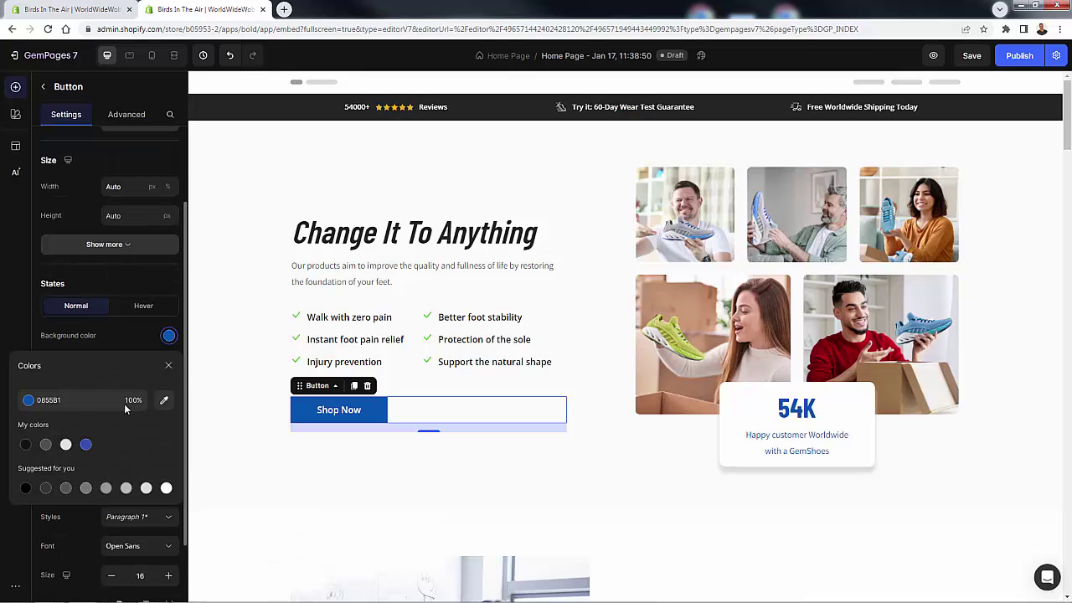
{"action": "left_click", "coordinate": [49, 400]}
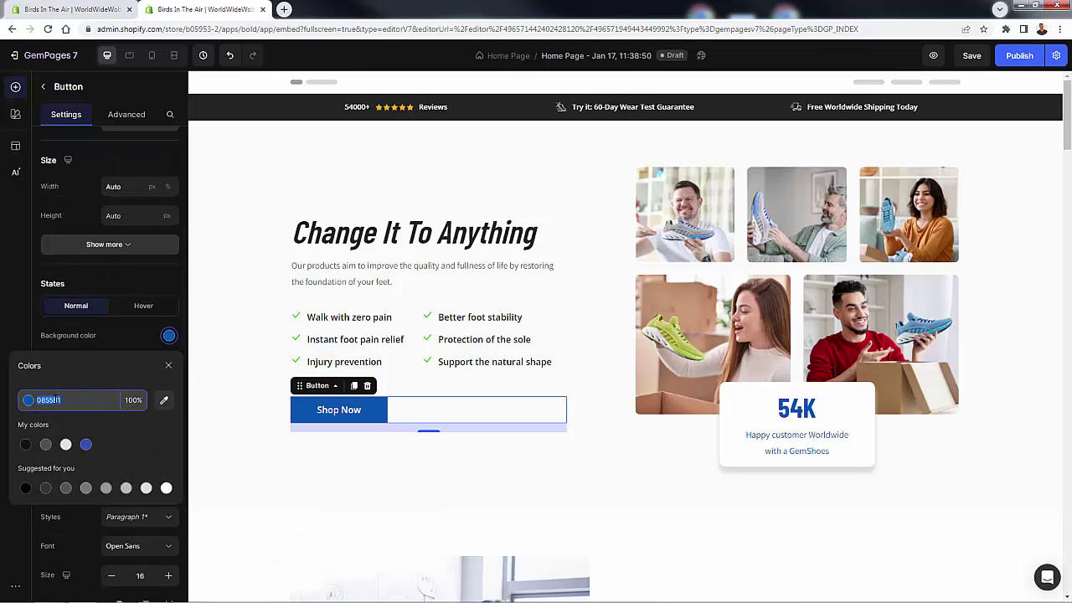
{"action": "left_click", "coordinate": [46, 444]}
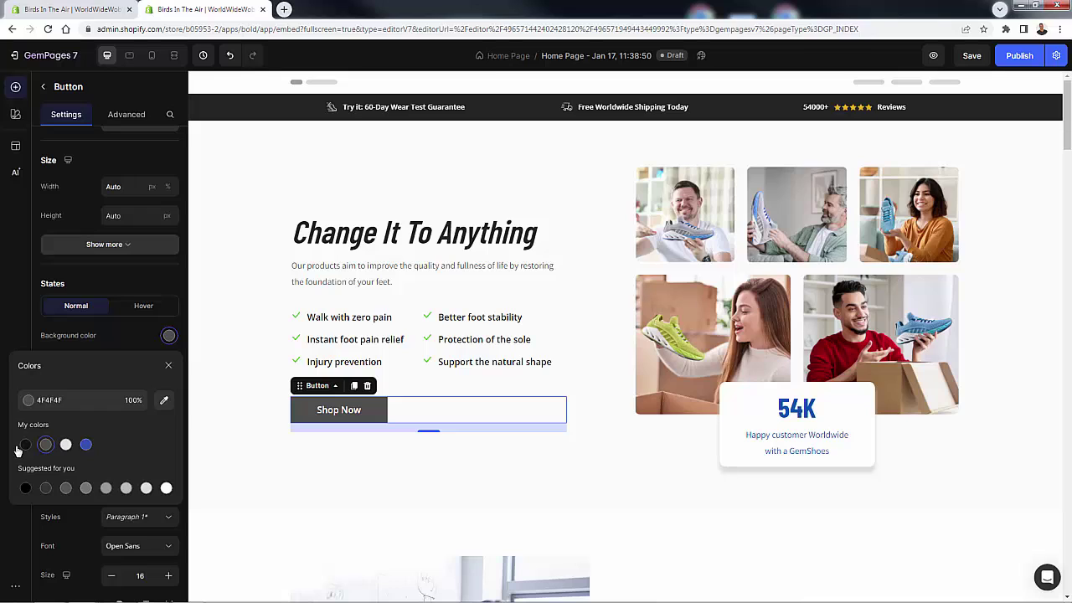
{"action": "left_click", "coordinate": [21, 446]}
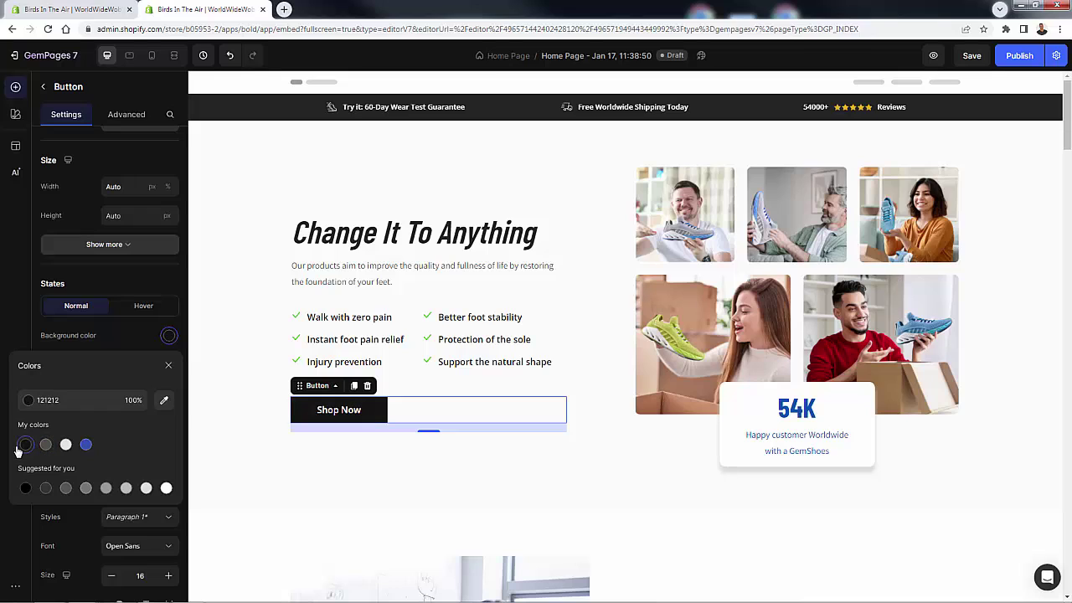
{"action": "left_click", "coordinate": [29, 400]}
{"action": "left_click", "coordinate": [149, 450]}
{"action": "left_click_drag", "start_coordinate": [165, 449], "coordinate": [174, 421]}
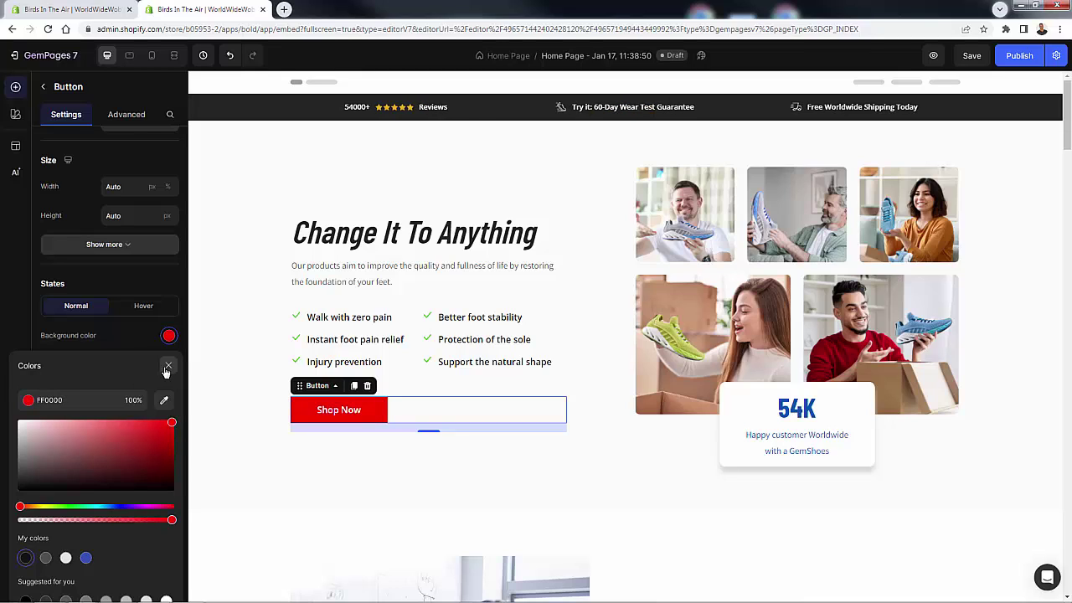
{"action": "left_click", "coordinate": [167, 367]}
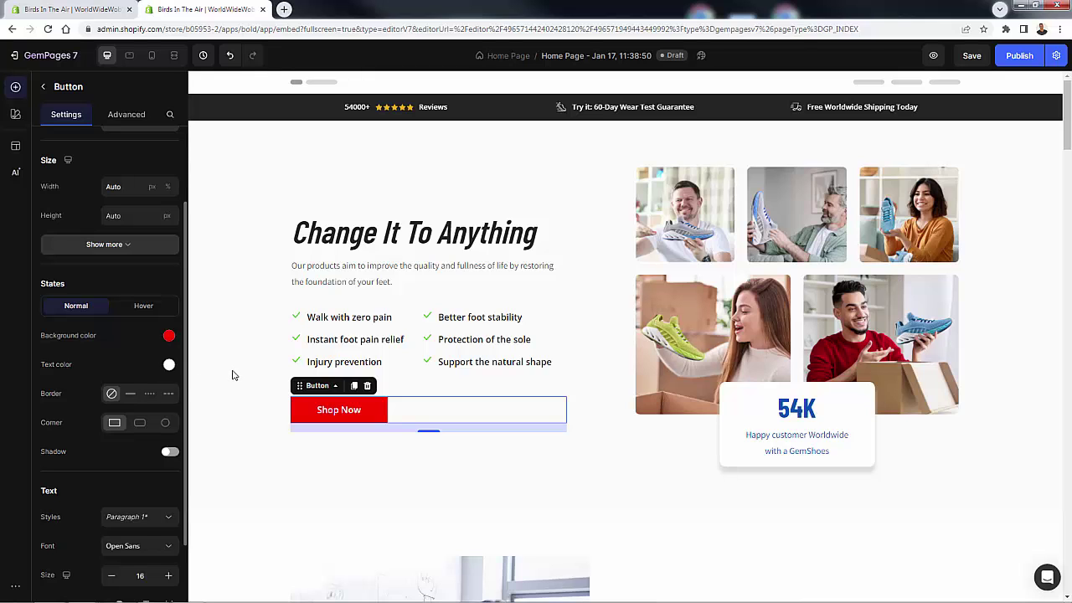
{"action": "scroll", "coordinate": [869, 463], "scroll_direction": "down", "scroll_amount": 5}
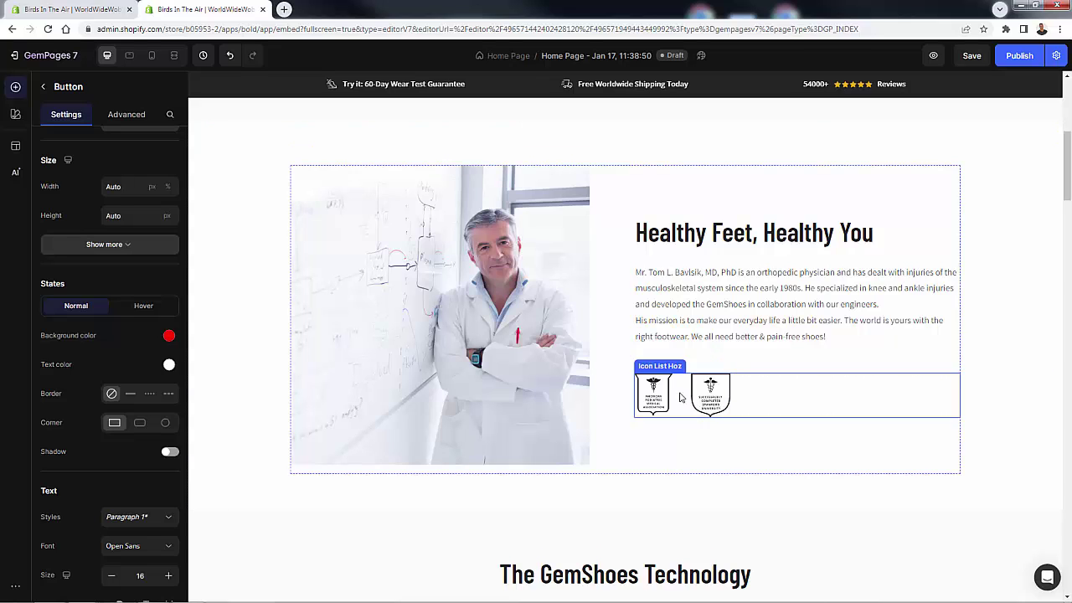
{"action": "left_click", "coordinate": [827, 198]}
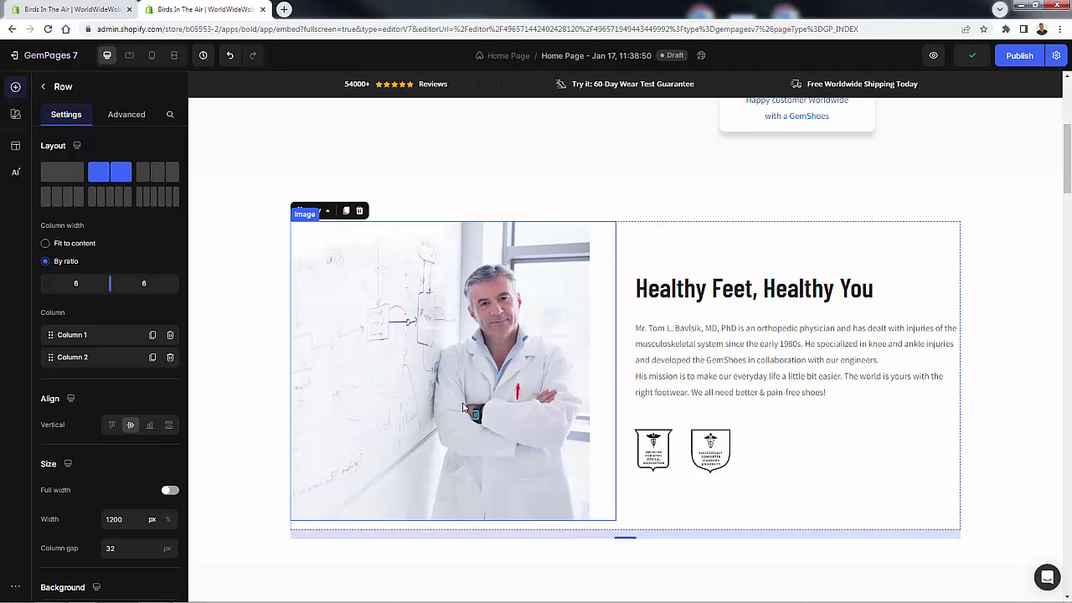
{"action": "left_click", "coordinate": [437, 393]}
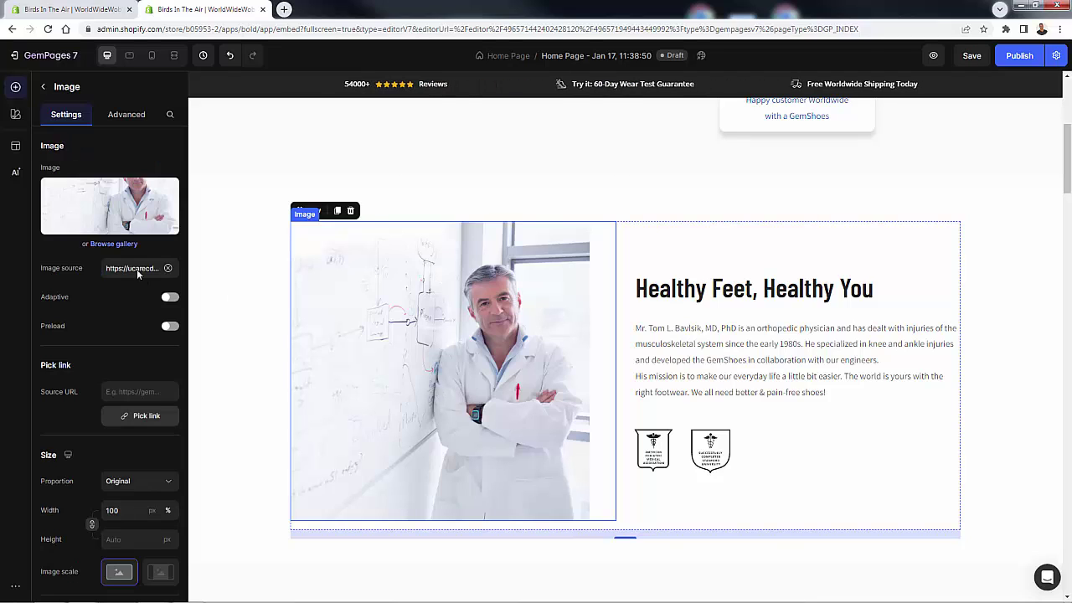
{"action": "mouse_move", "coordinate": [118, 216]}
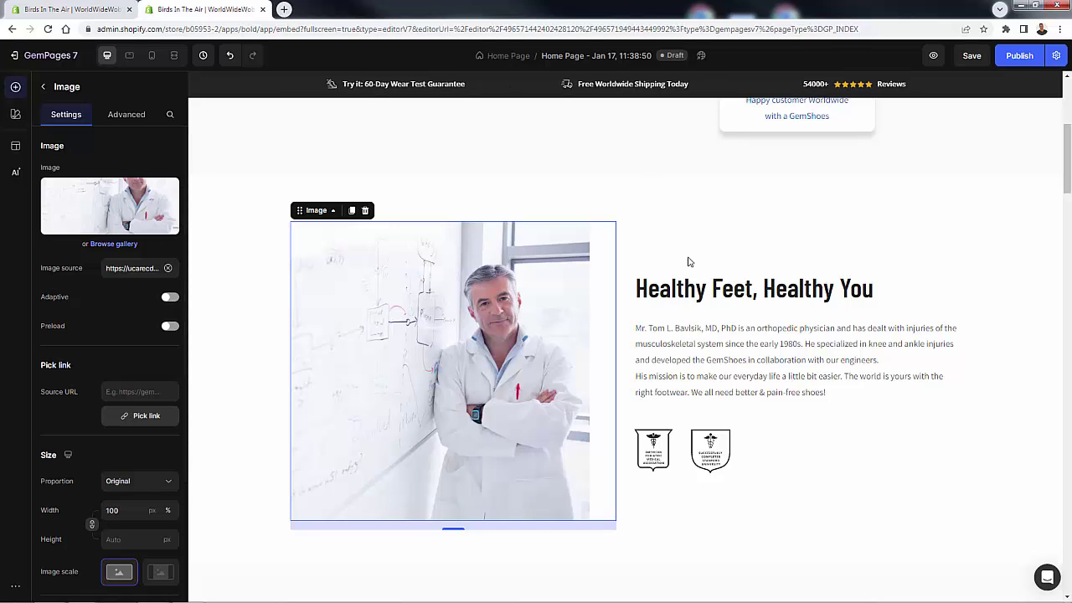
{"action": "scroll", "coordinate": [688, 261], "scroll_direction": "down", "scroll_amount": 5}
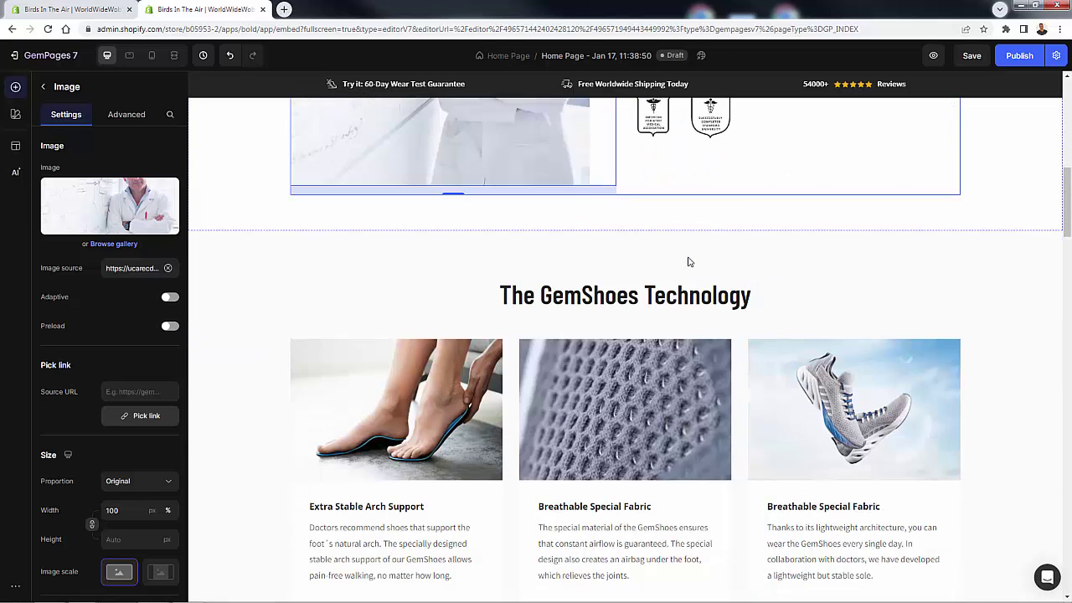
- Save and publish the Home Page, then preview the template on the Shopify storefront
{"action": "left_click", "coordinate": [971, 56]}
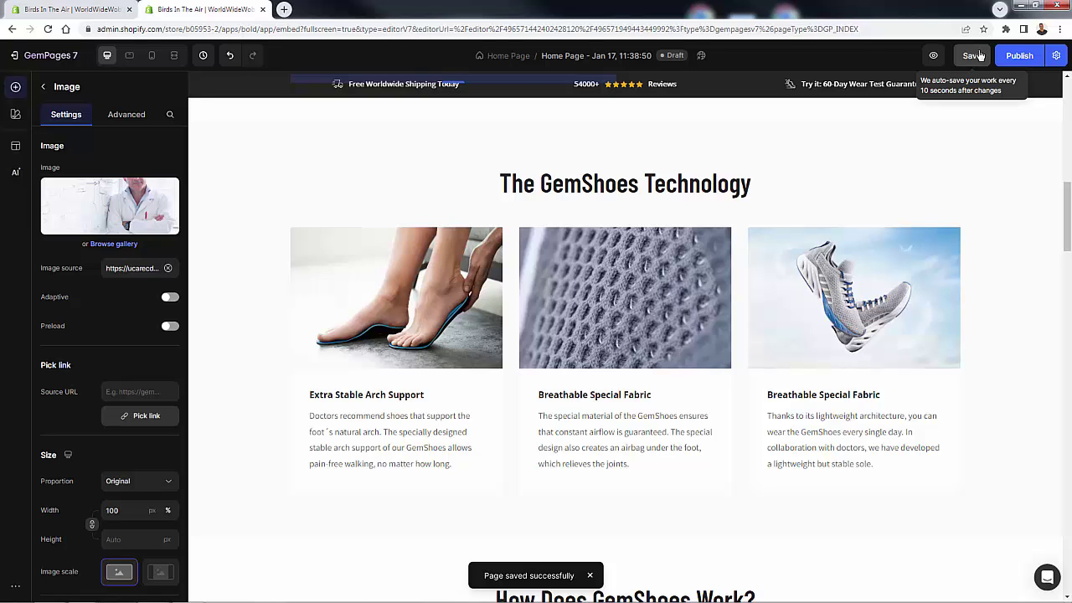
{"action": "left_click", "coordinate": [1019, 59]}
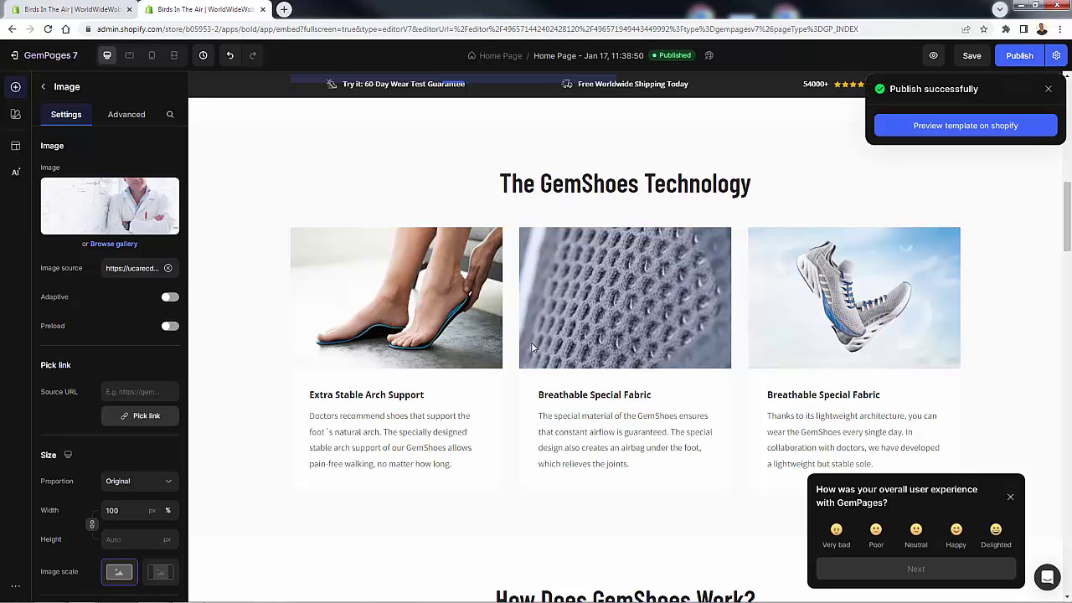
{"action": "left_click", "coordinate": [985, 134]}
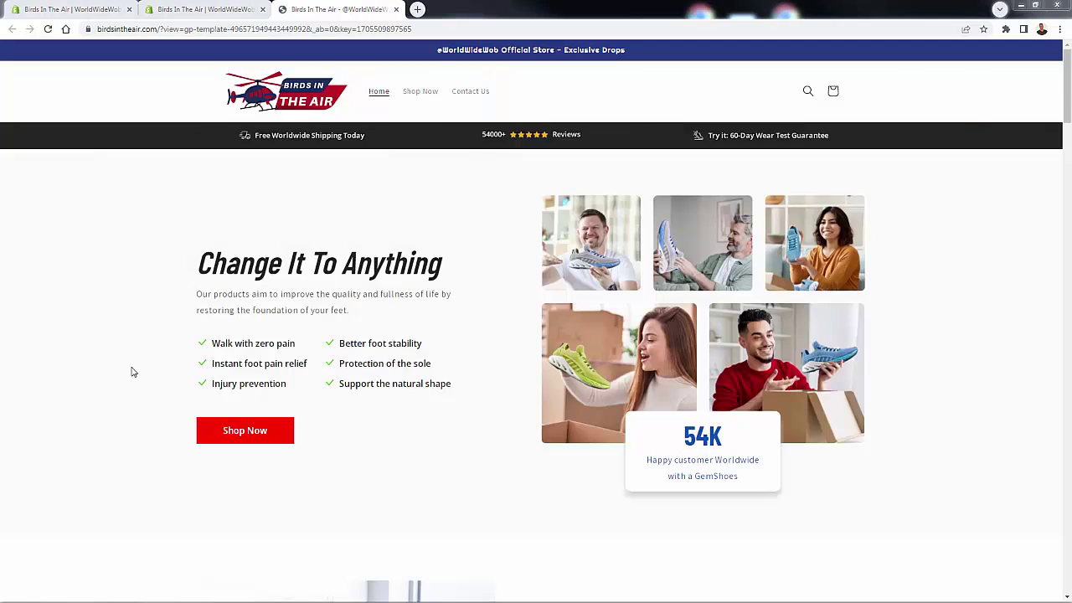
- Scroll through the live storefront page with its red Shop Now button and back to the top
{"action": "scroll", "coordinate": [126, 369], "scroll_direction": "down", "scroll_amount": 2}
{"action": "scroll", "coordinate": [124, 370], "scroll_direction": "down", "scroll_amount": 1}
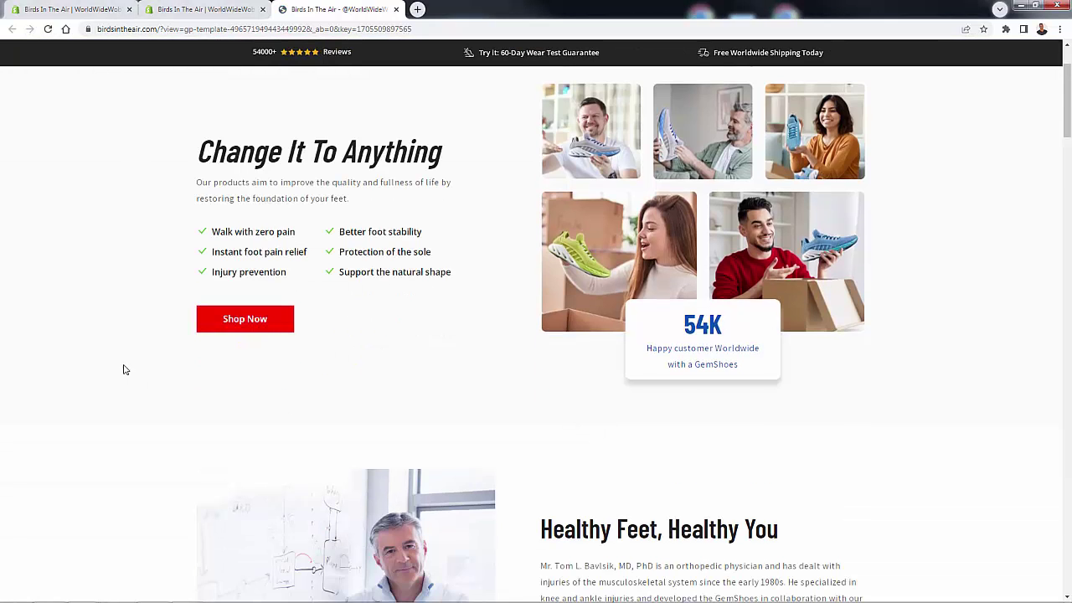
{"action": "scroll", "coordinate": [123, 370], "scroll_direction": "down", "scroll_amount": 2}
{"action": "scroll", "coordinate": [125, 368], "scroll_direction": "up", "scroll_amount": 4}
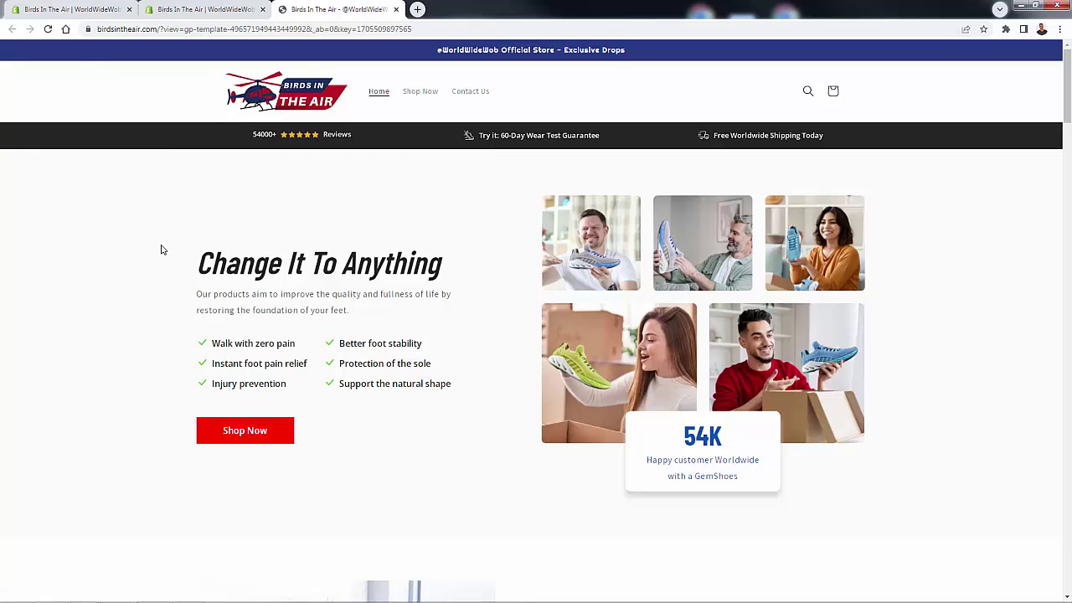
{"action": "scroll", "coordinate": [162, 249], "scroll_direction": "down", "scroll_amount": 8}
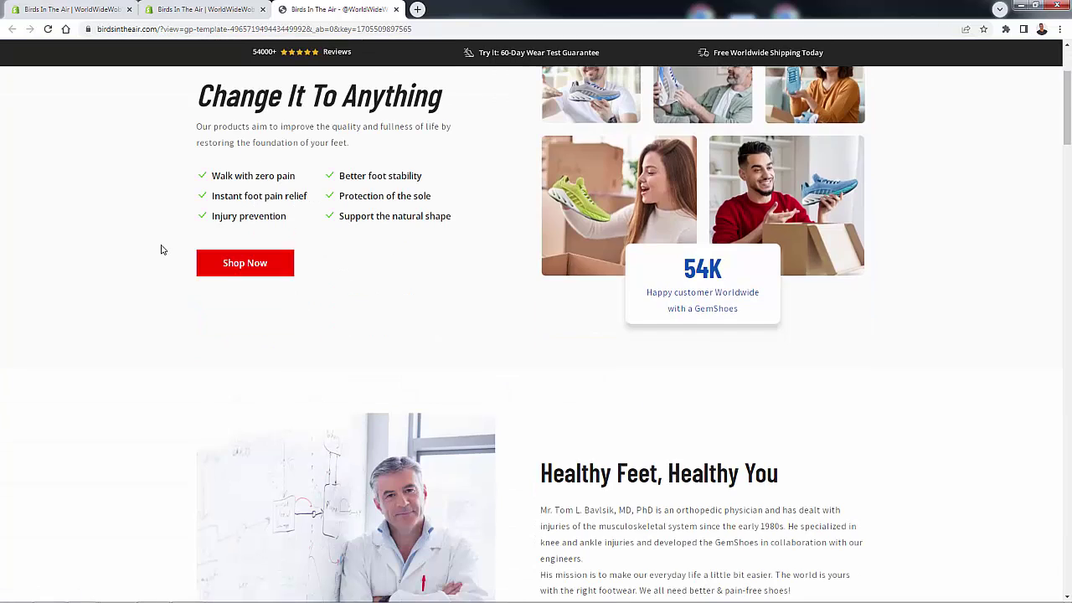
{"action": "scroll", "coordinate": [190, 241], "scroll_direction": "down", "scroll_amount": 10}
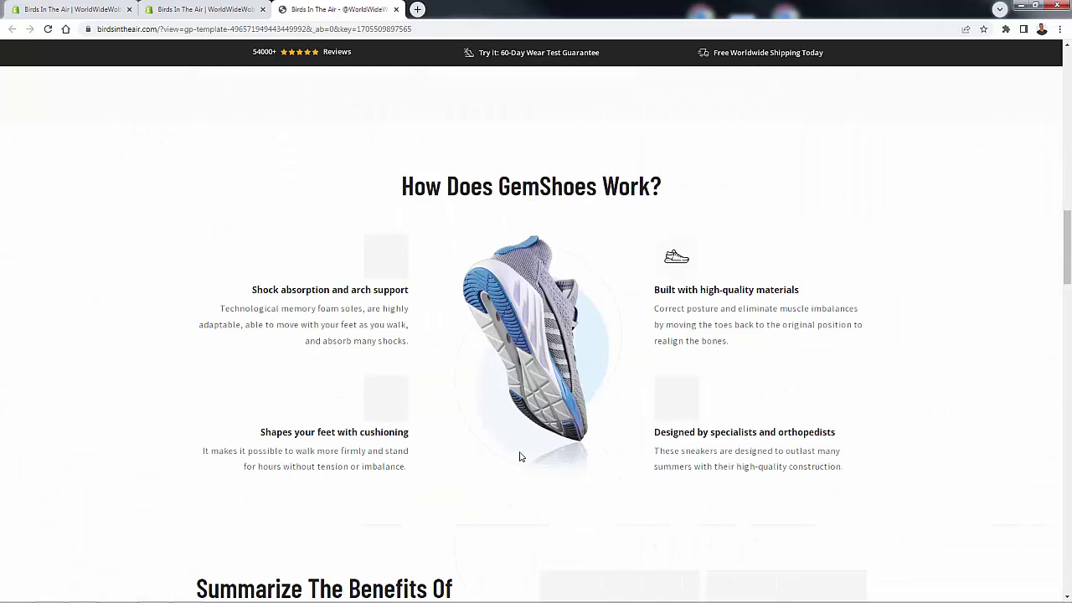
{"action": "scroll", "coordinate": [450, 378], "scroll_direction": "up", "scroll_amount": 11}
{"action": "scroll", "coordinate": [451, 381], "scroll_direction": "up", "scroll_amount": 7}
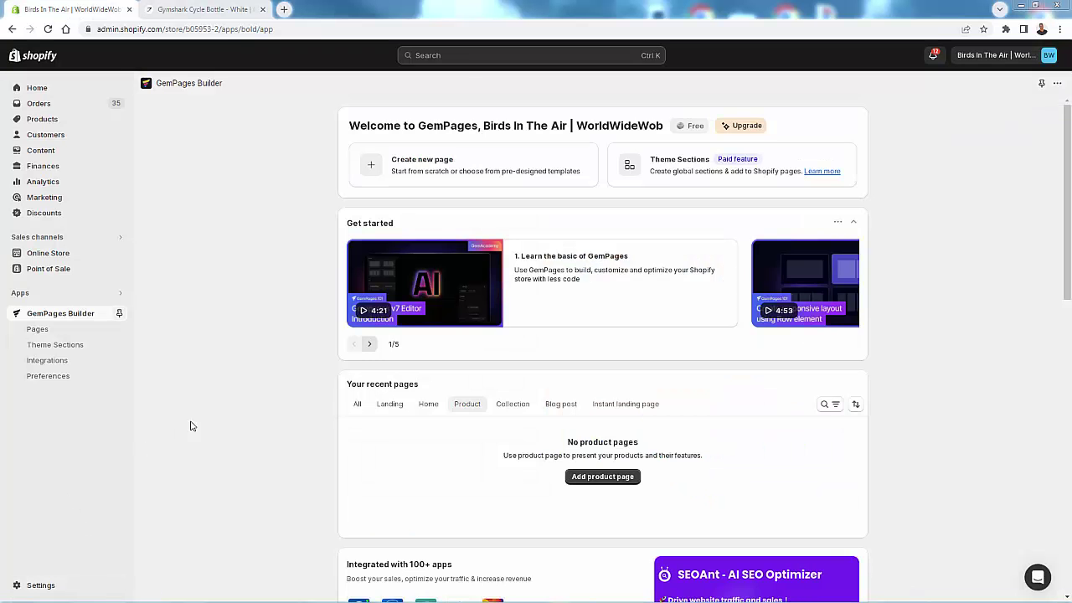
- Create a from-scratch Landing Page draft and bring up the Gymshark Cycle Bottle product tab
{"action": "left_click", "coordinate": [374, 170]}
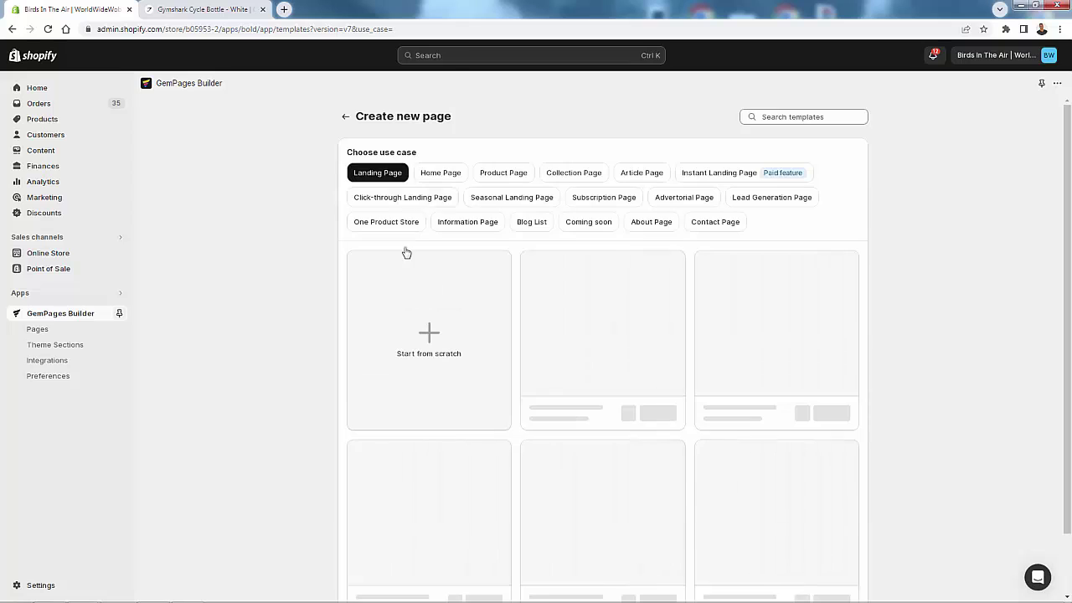
{"action": "left_click", "coordinate": [410, 277]}
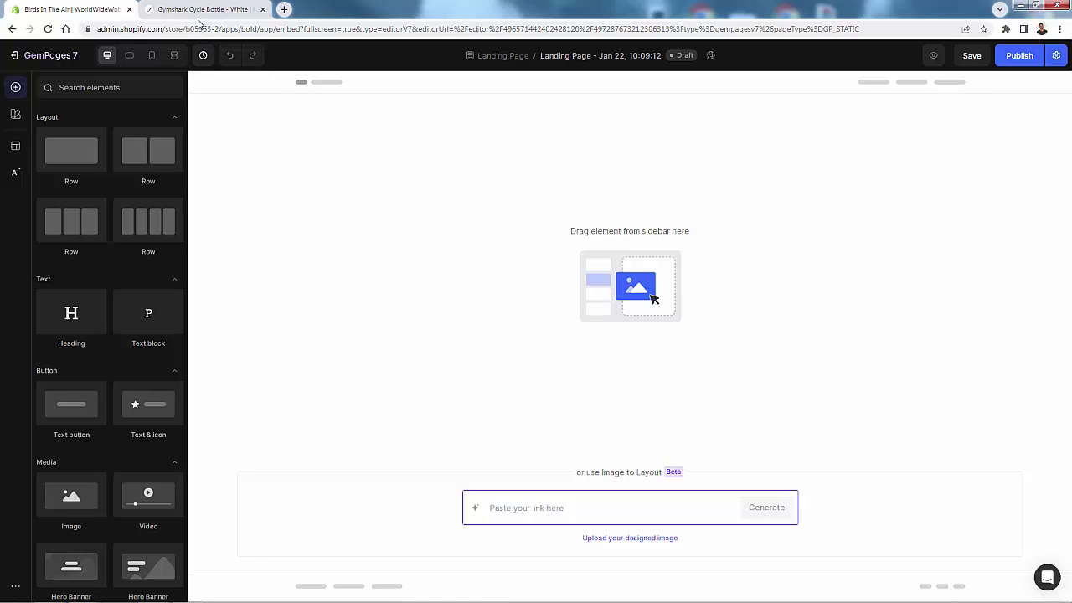
{"action": "left_click", "coordinate": [198, 10]}
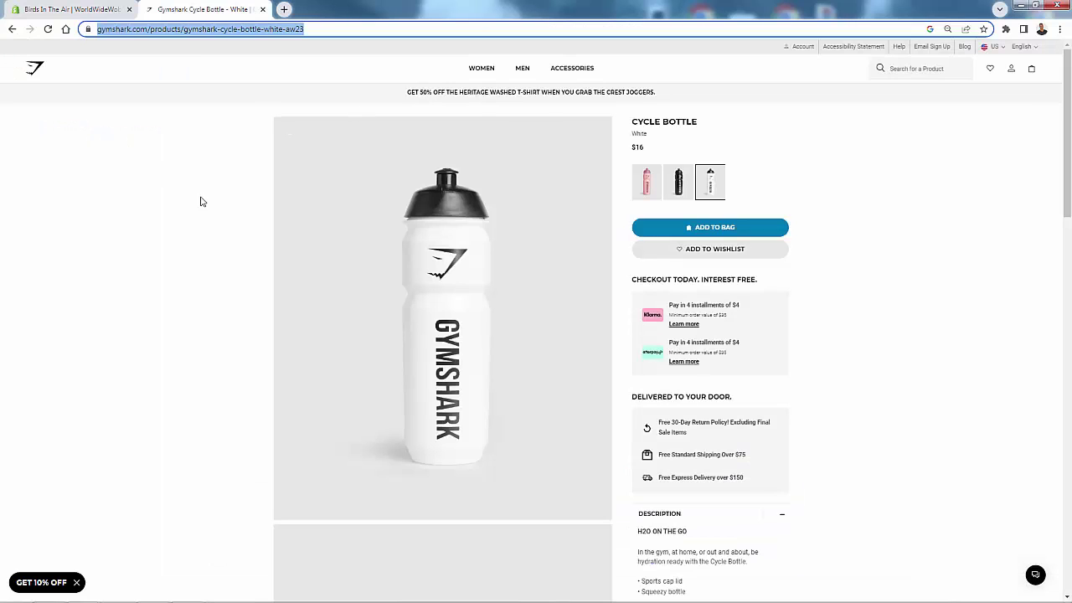
- Paste the Gymshark Cycle Bottle URL into the Image to Layout link field and generate
{"action": "left_click", "coordinate": [77, 11]}
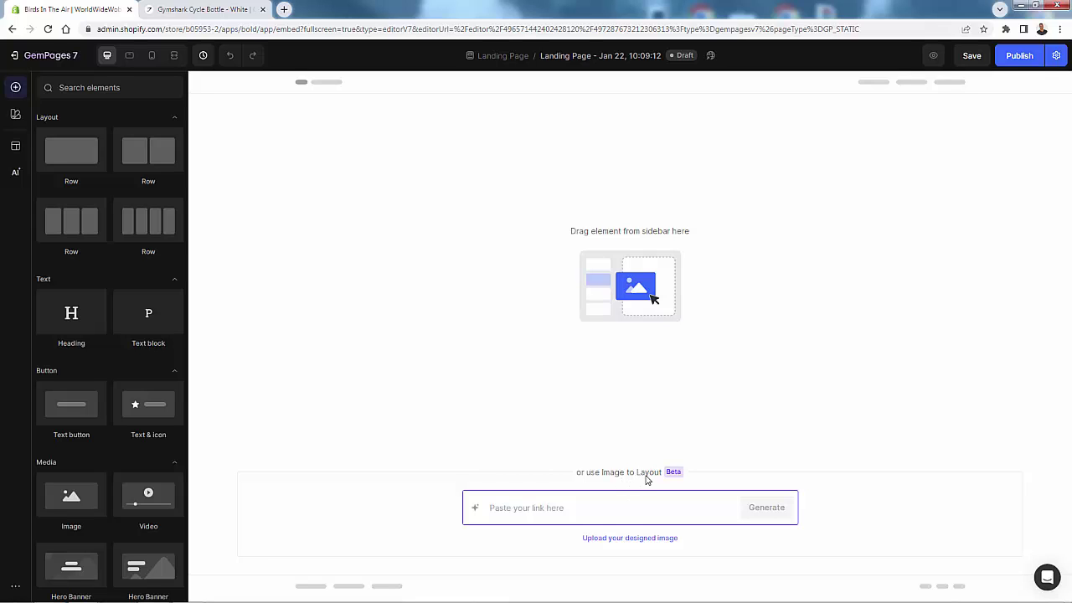
{"action": "right_click", "coordinate": [540, 507]}
{"action": "left_click", "coordinate": [594, 425]}
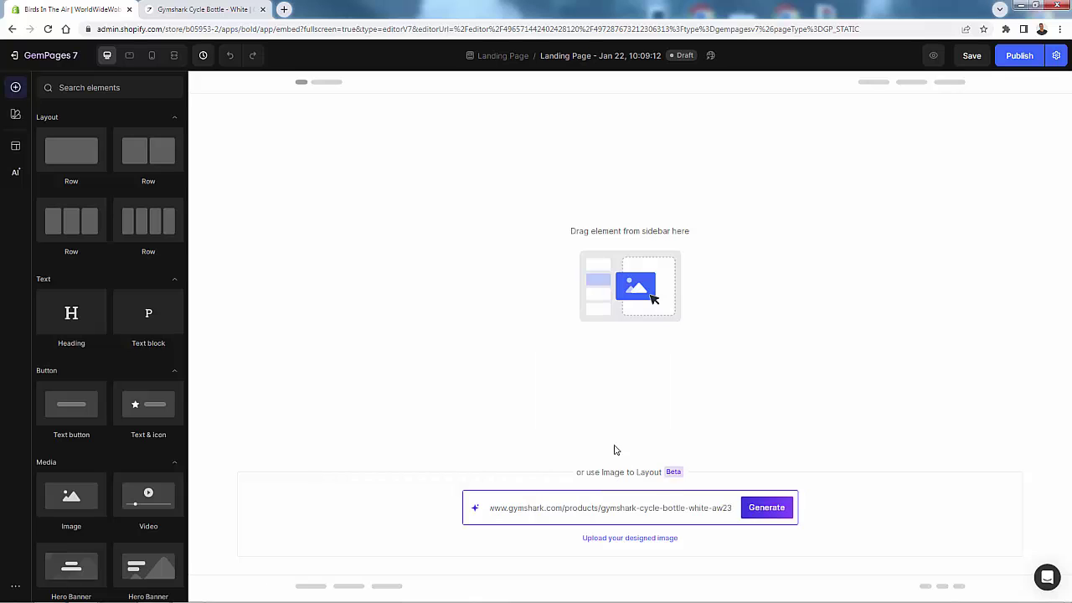
{"action": "left_click", "coordinate": [762, 509]}
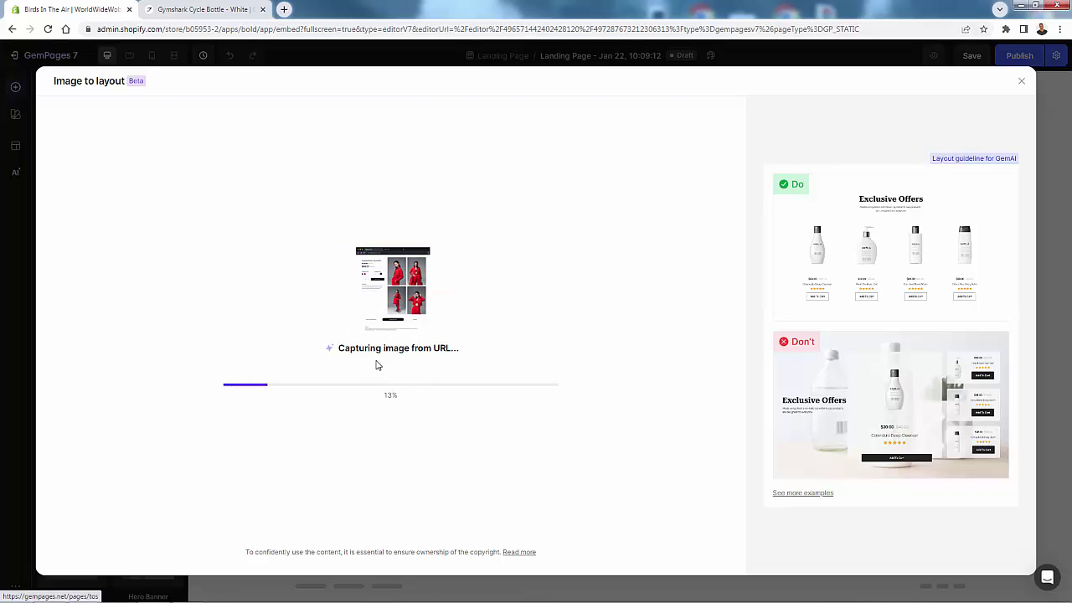
- Exclude the navigation and account bar sections, keeping only the product section, and generate the layout
{"action": "left_click", "coordinate": [191, 10]}
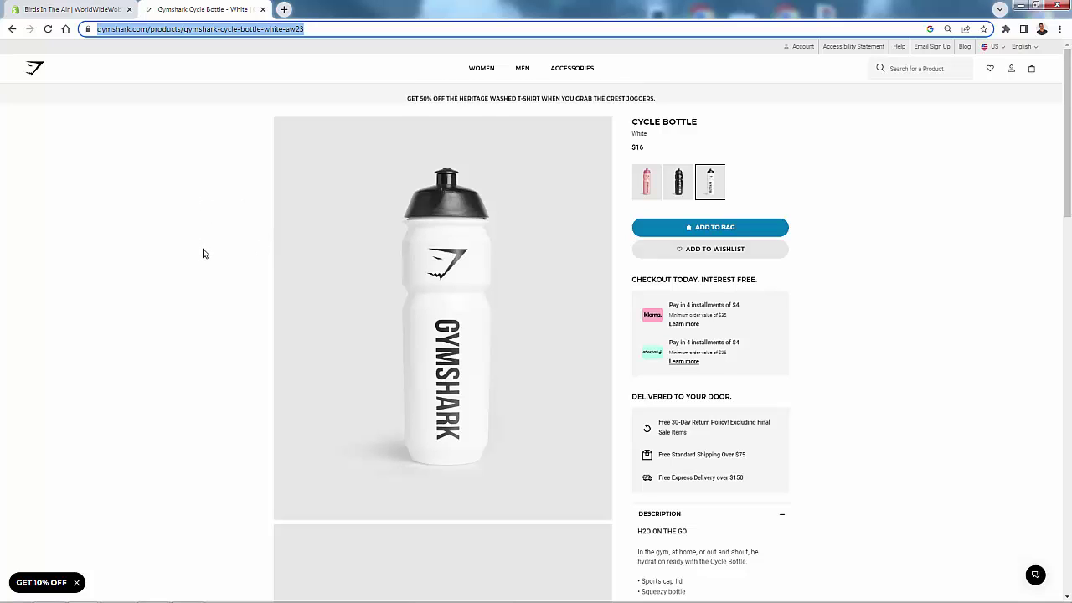
{"action": "left_click", "coordinate": [80, 13]}
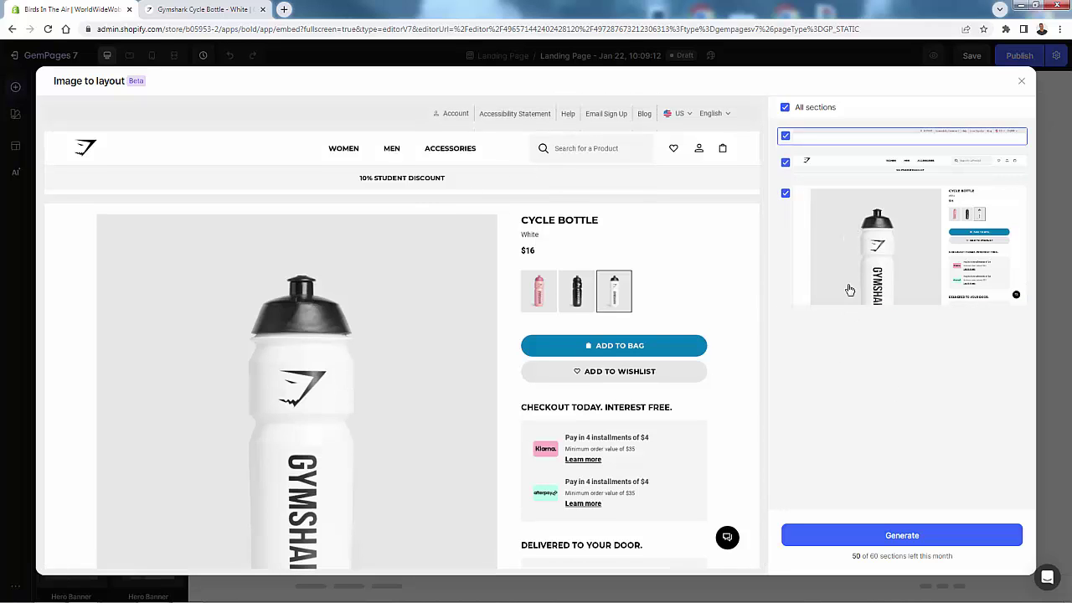
{"action": "left_click", "coordinate": [784, 165]}
{"action": "left_click", "coordinate": [785, 137]}
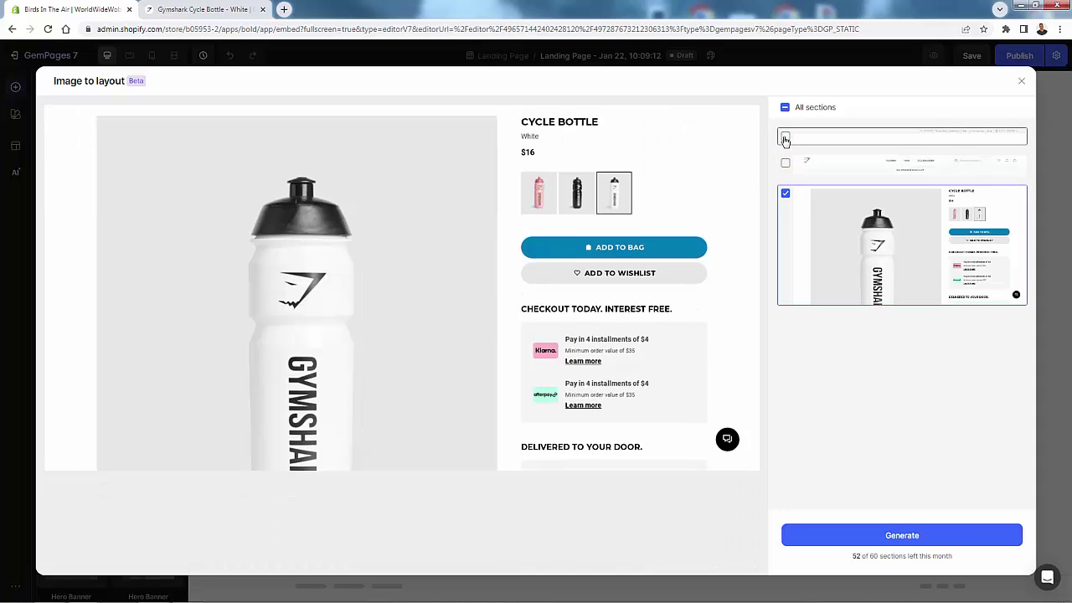
{"action": "left_click", "coordinate": [785, 138]}
{"action": "left_click", "coordinate": [784, 163]}
{"action": "left_click", "coordinate": [784, 163]}
{"action": "left_click", "coordinate": [785, 136]}
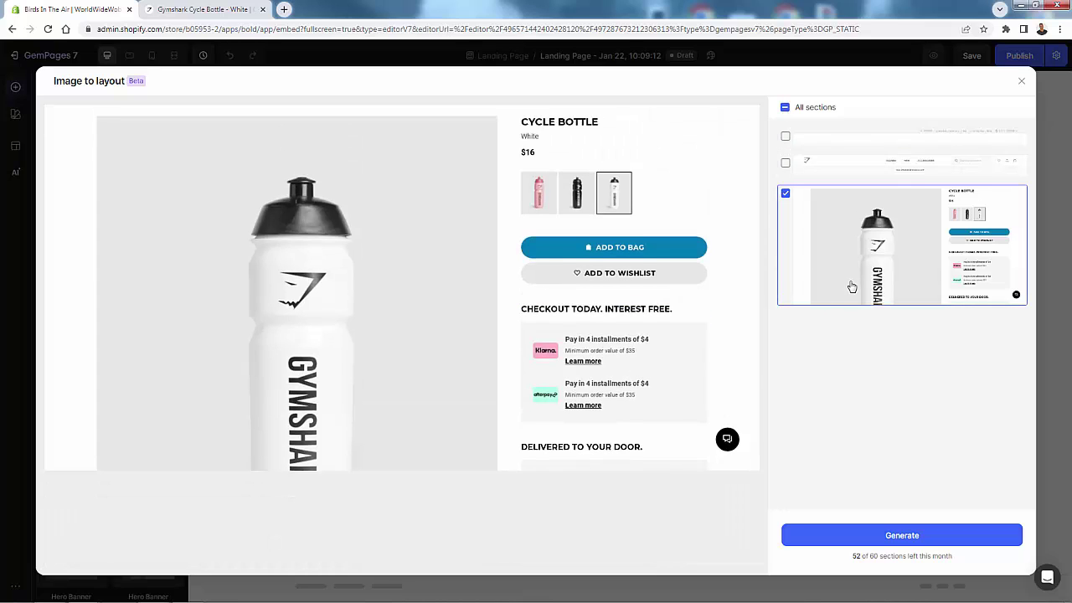
{"action": "left_click", "coordinate": [870, 538]}
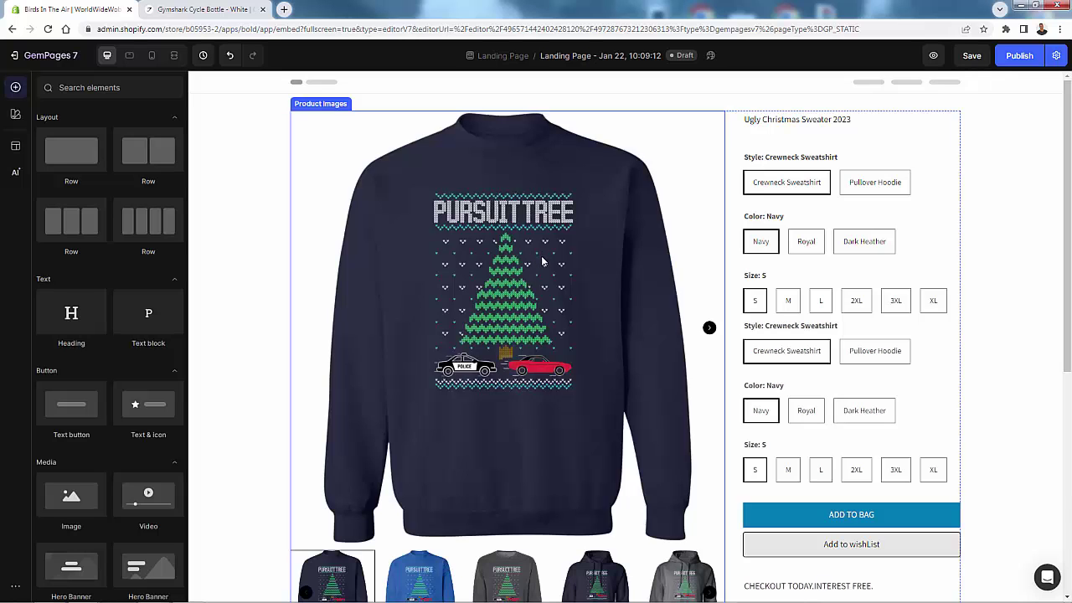
- Compare the generated Ugly Christmas Sweater section with the Gymshark page, then save the draft
{"action": "scroll", "coordinate": [542, 262], "scroll_direction": "down", "scroll_amount": 3}
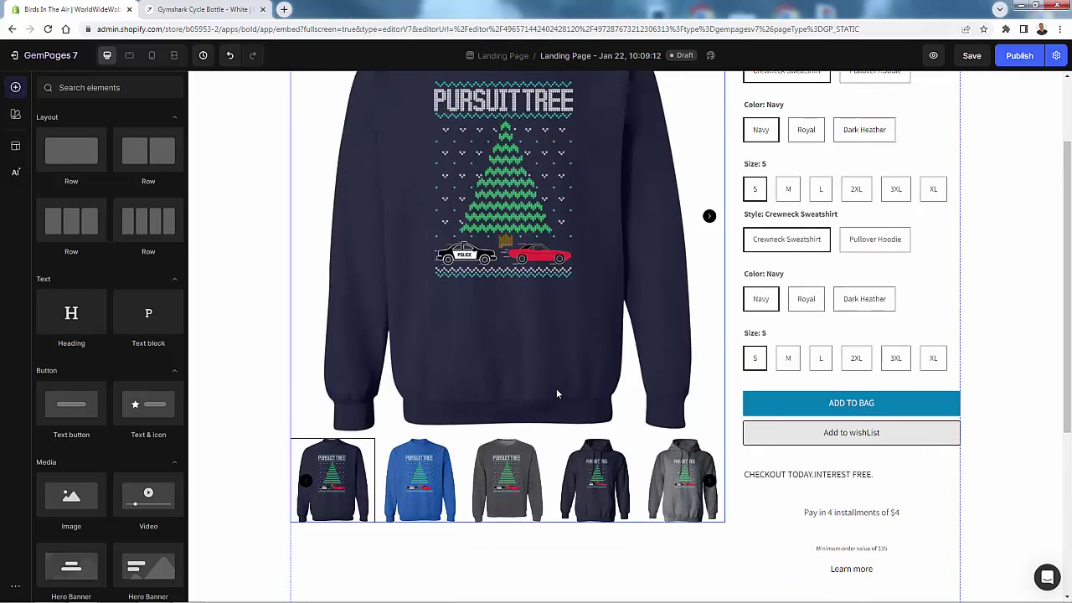
{"action": "scroll", "coordinate": [557, 390], "scroll_direction": "up", "scroll_amount": 3}
{"action": "left_click", "coordinate": [180, 10]}
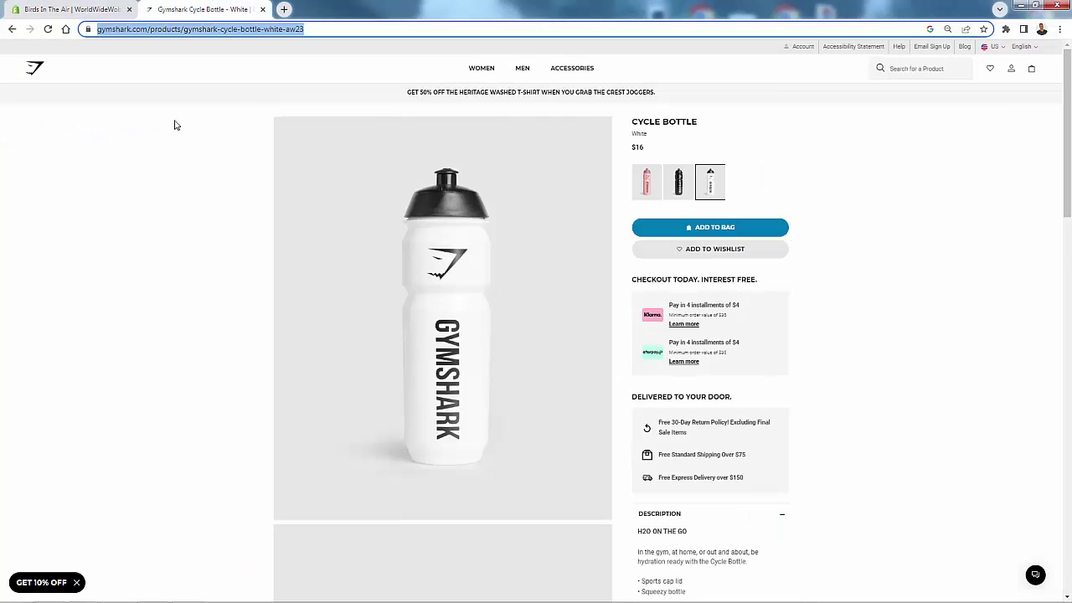
{"action": "left_click", "coordinate": [25, 9]}
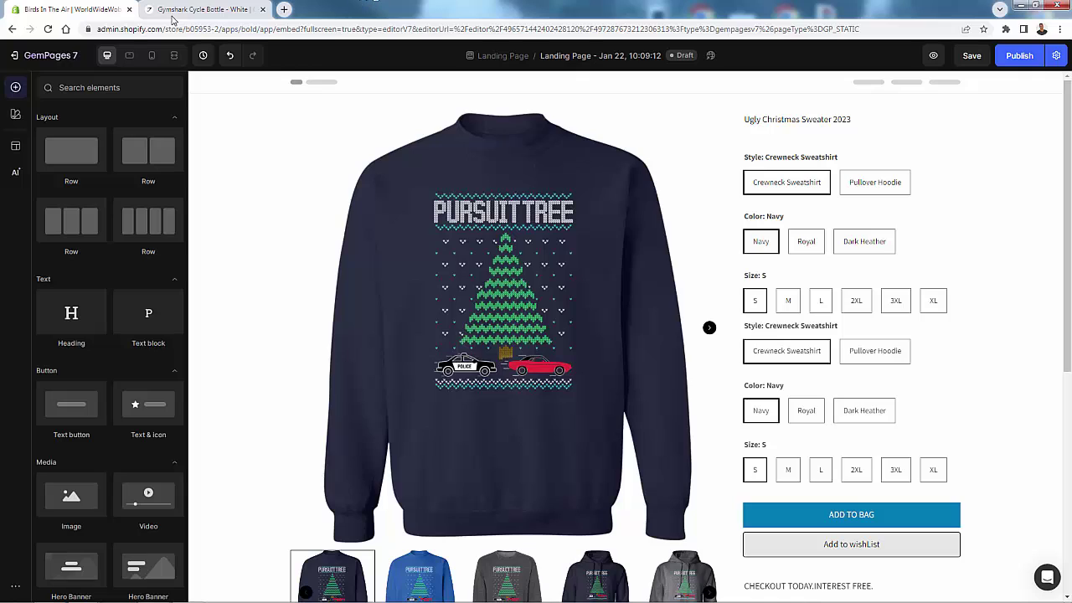
{"action": "key", "text": "ctrl+Tab"}
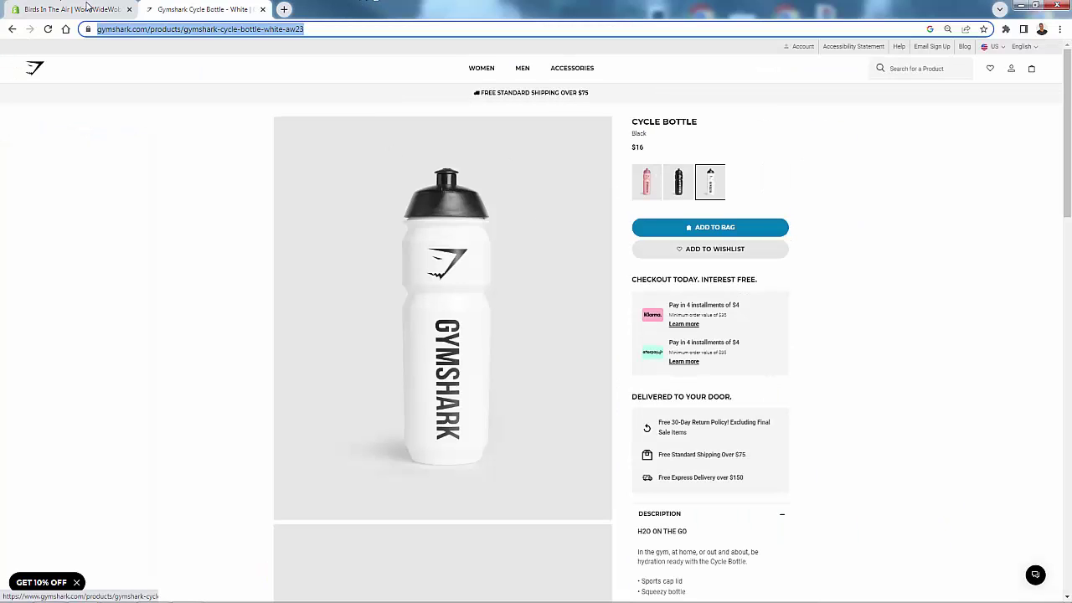
{"action": "key", "text": "ctrl+Tab"}
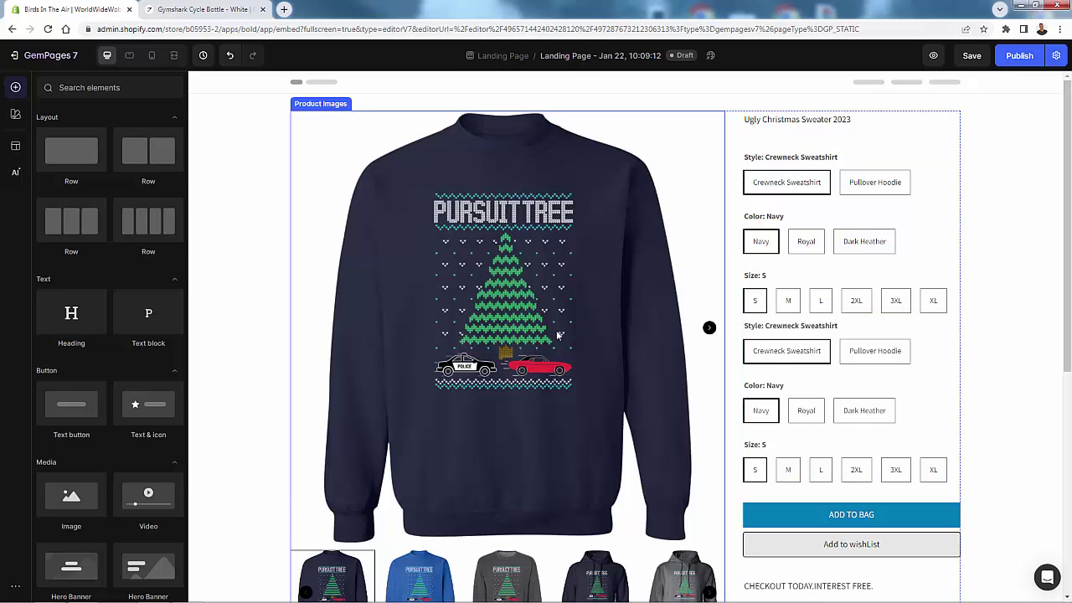
{"action": "scroll", "coordinate": [557, 335], "scroll_direction": "down", "scroll_amount": 1}
{"action": "scroll", "coordinate": [556, 336], "scroll_direction": "down", "scroll_amount": 2}
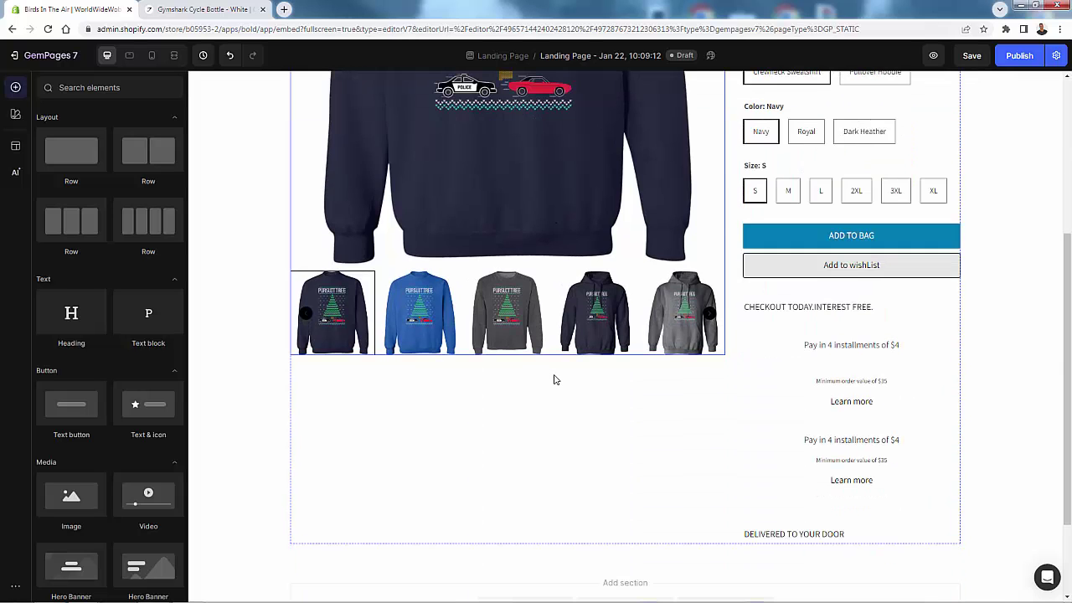
{"action": "scroll", "coordinate": [553, 379], "scroll_direction": "up", "scroll_amount": 3}
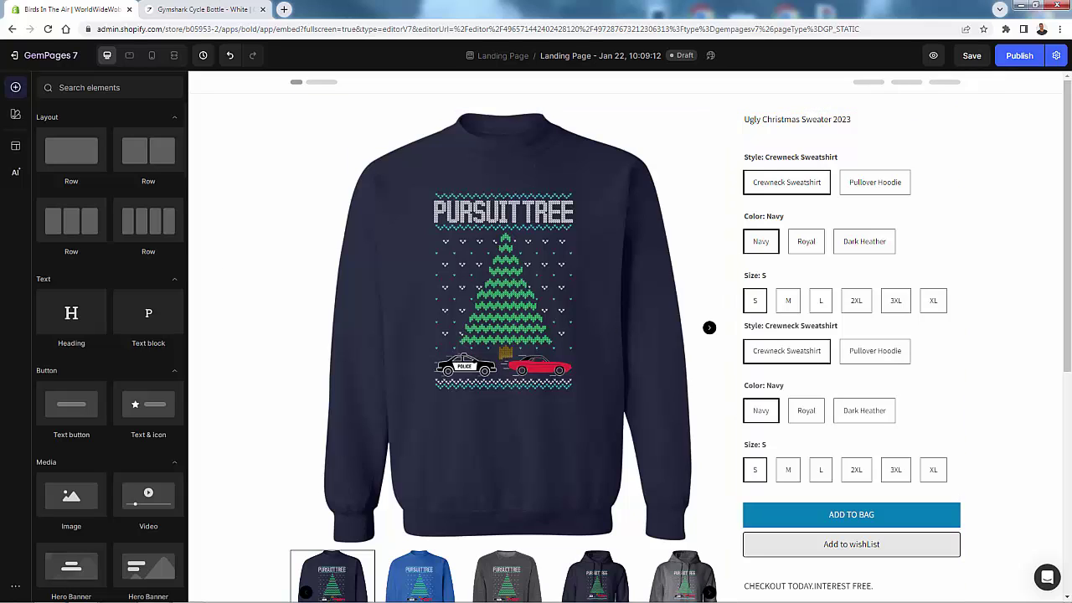
{"action": "left_click", "coordinate": [971, 55]}
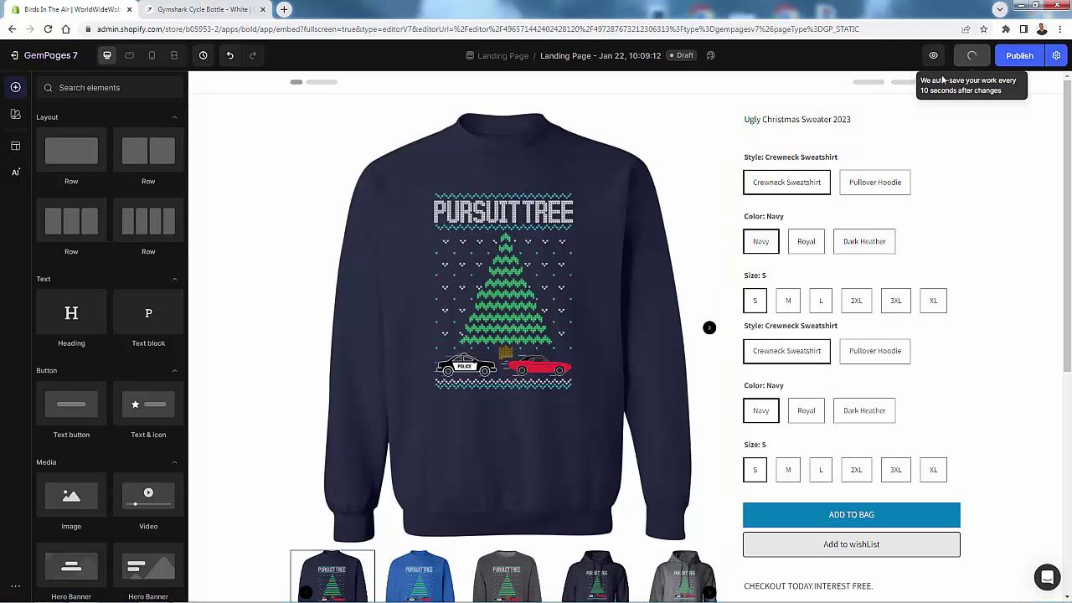
- View the sweater page in the live storefront preview, then return to the editor tab
{"action": "left_click", "coordinate": [932, 56]}
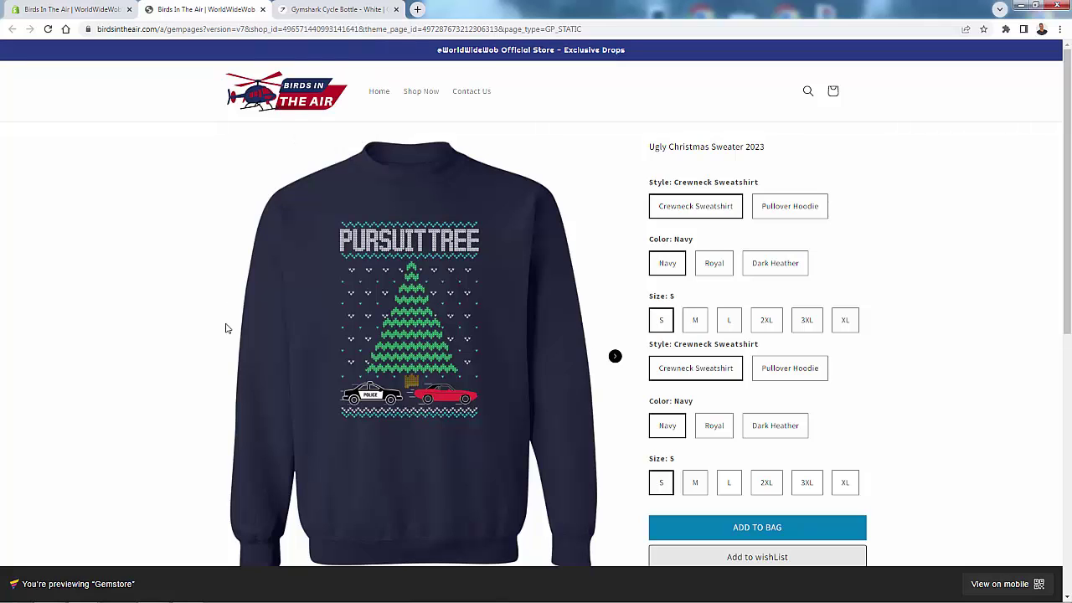
{"action": "left_click", "coordinate": [84, 9]}
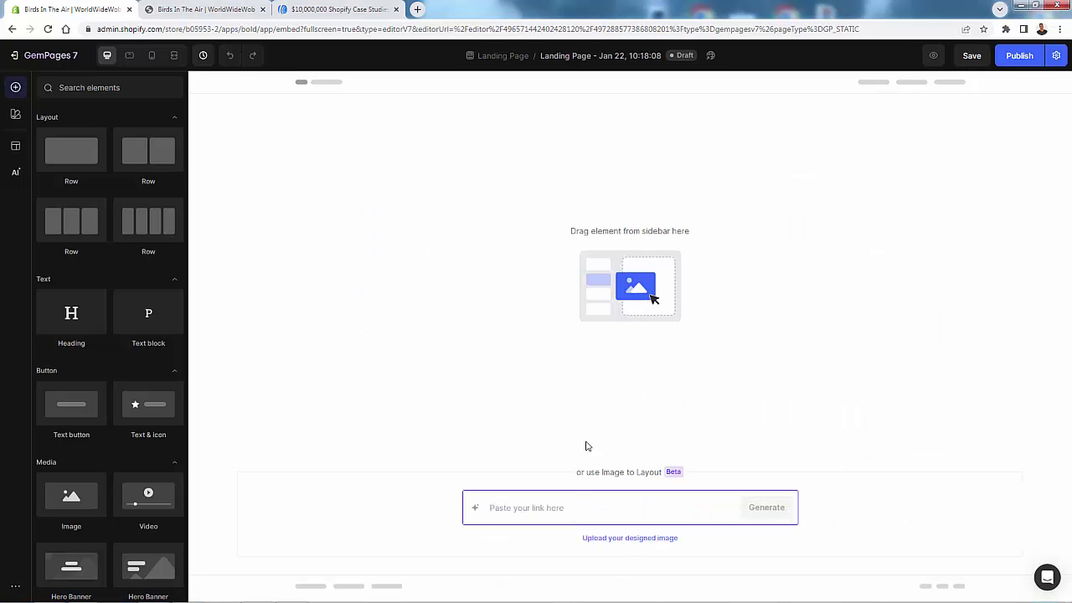
- Upload the '$10,000,000 Shopify Case Studies' opt-in design image and generate a section from it
{"action": "left_click", "coordinate": [621, 540]}
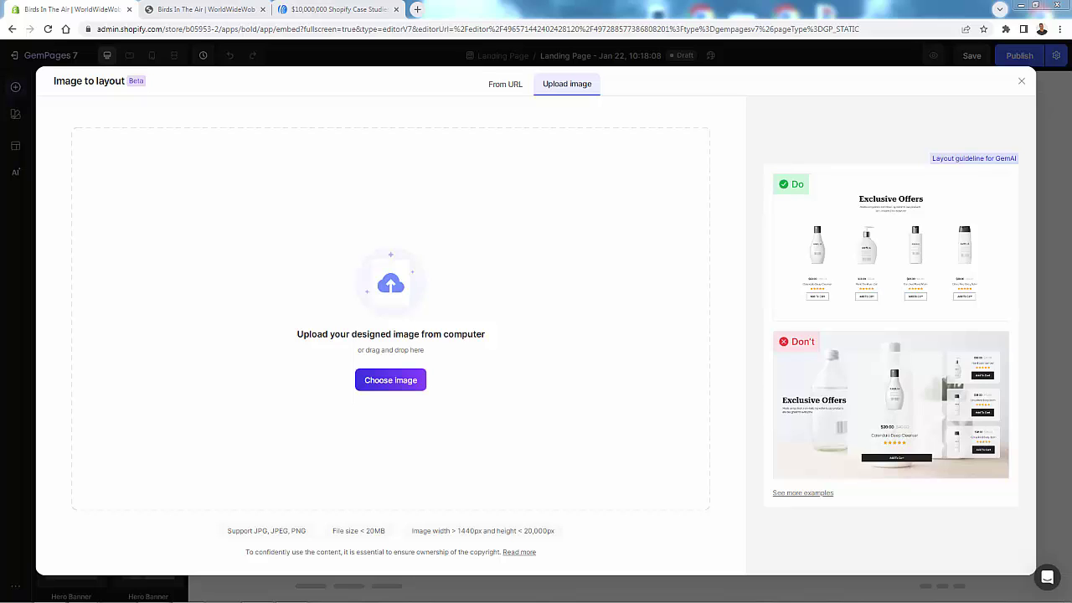
{"action": "left_click_drag", "start_coordinate": [4, 404], "coordinate": [440, 382]}
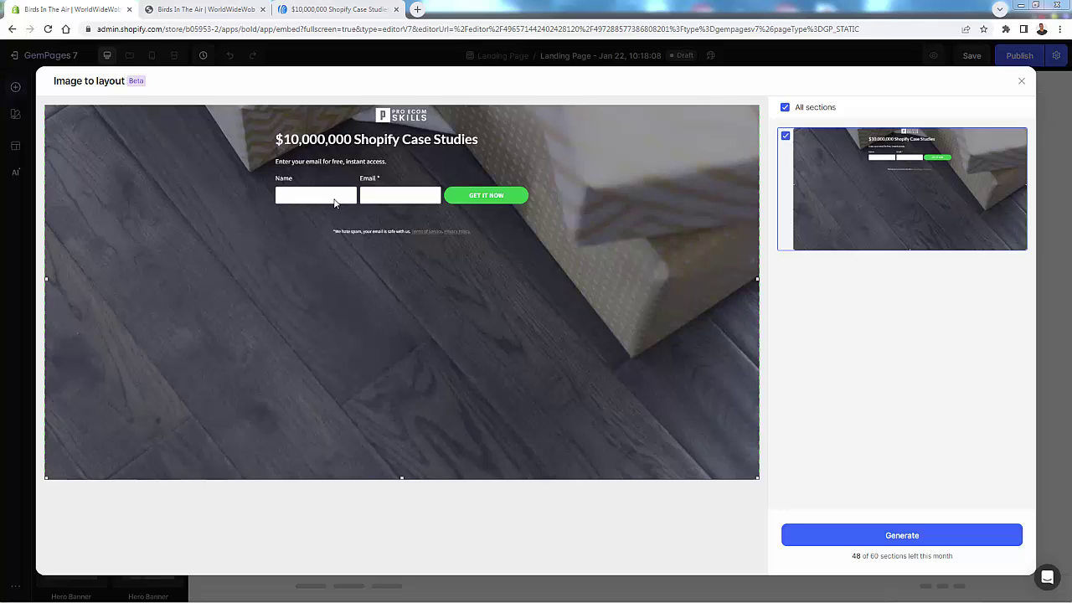
{"action": "left_click", "coordinate": [921, 537]}
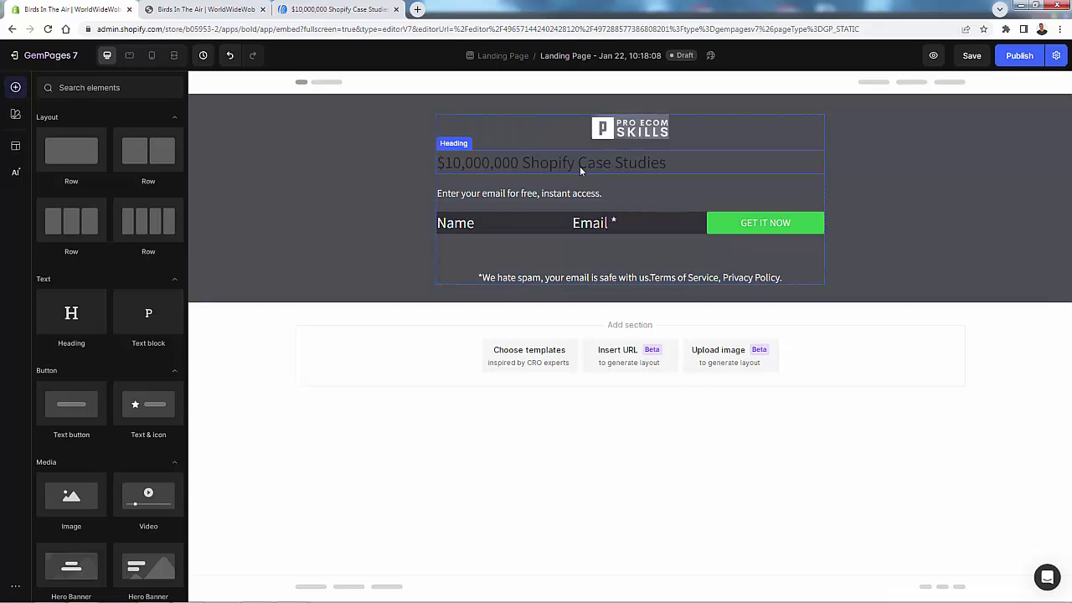
- Replace the hero heading text with 'Change Me Section', save, and open the live preview
{"action": "left_click", "coordinate": [543, 166]}
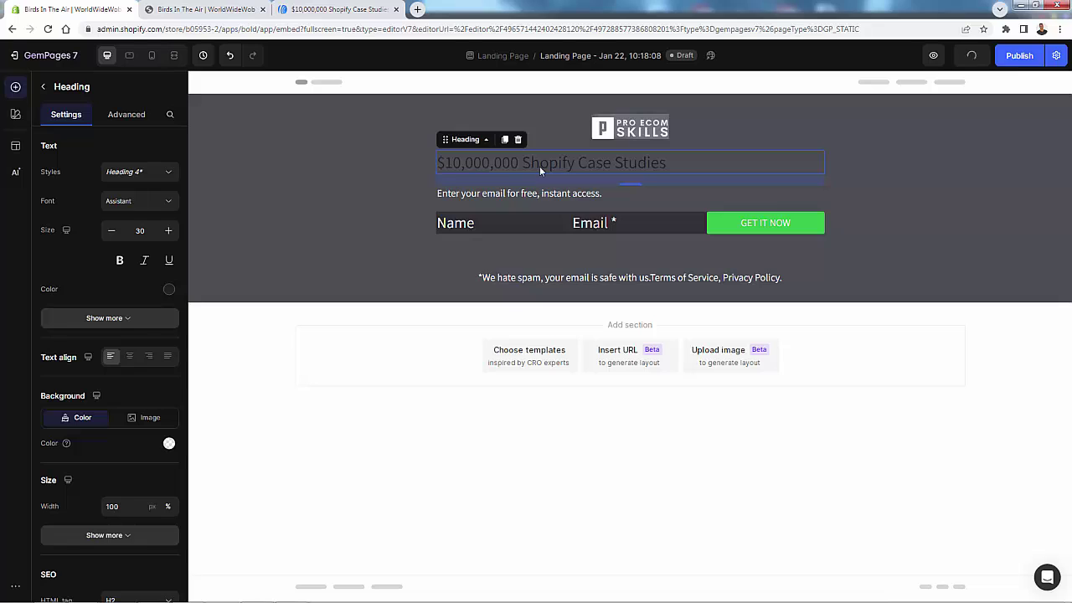
{"action": "double_click", "coordinate": [539, 165]}
{"action": "type", "text": "Cha"}
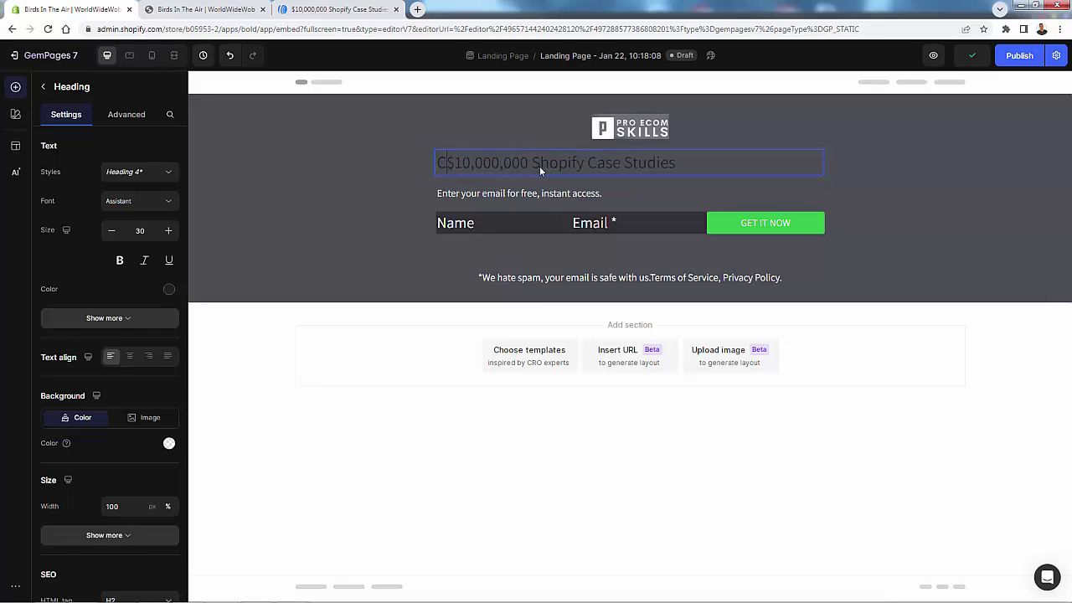
{"action": "type", "text": "nge Me"}
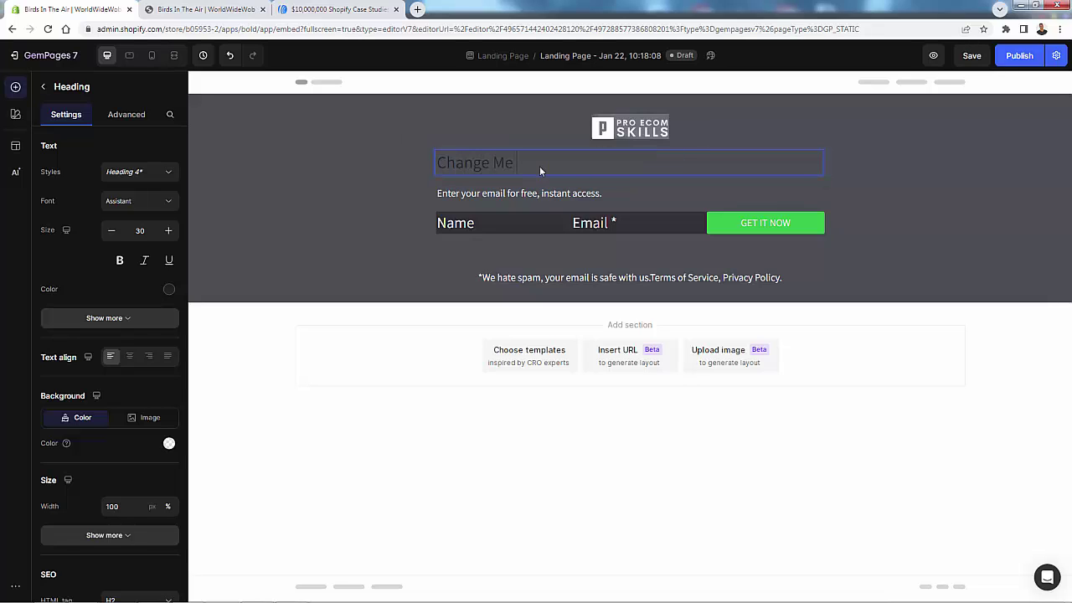
{"action": "type", "text": " Section"}
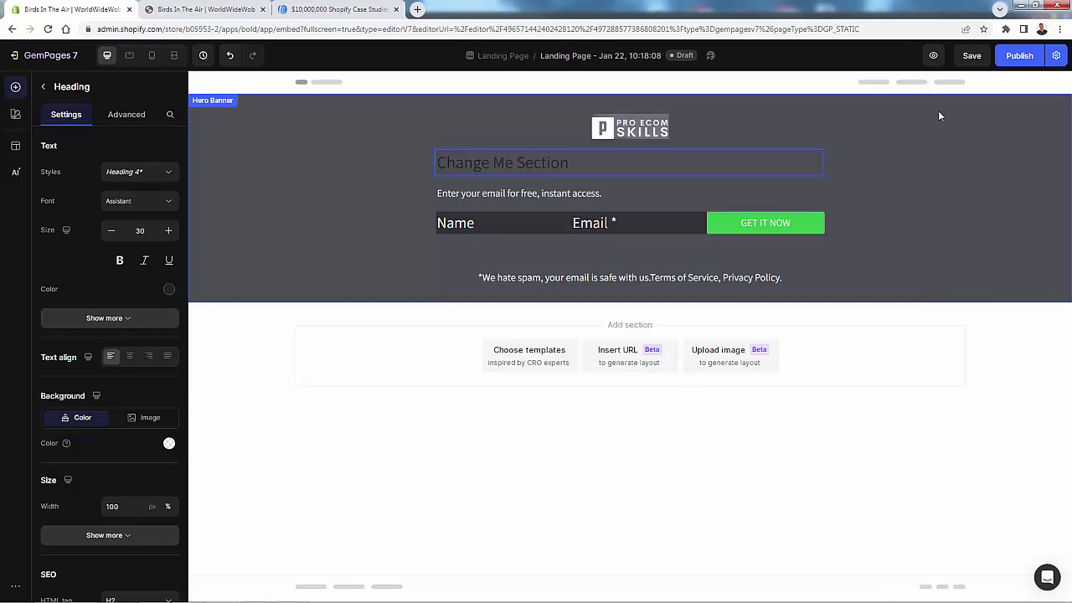
{"action": "left_click", "coordinate": [970, 55]}
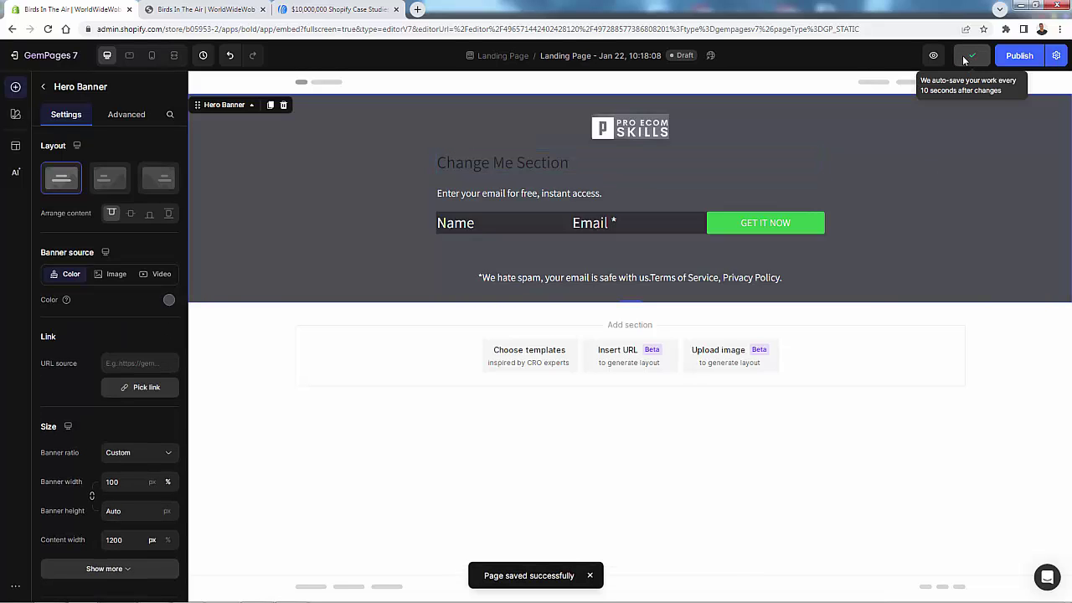
{"action": "left_click", "coordinate": [938, 58]}
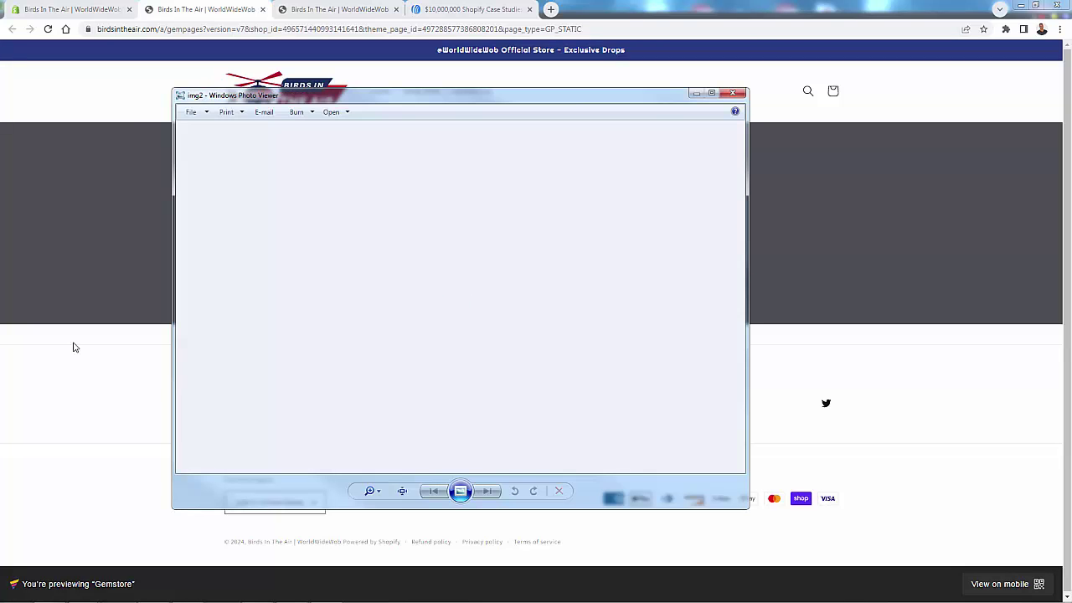
- Close the Windows Photo Viewer showing the opt-in design image
{"action": "left_click", "coordinate": [733, 93]}
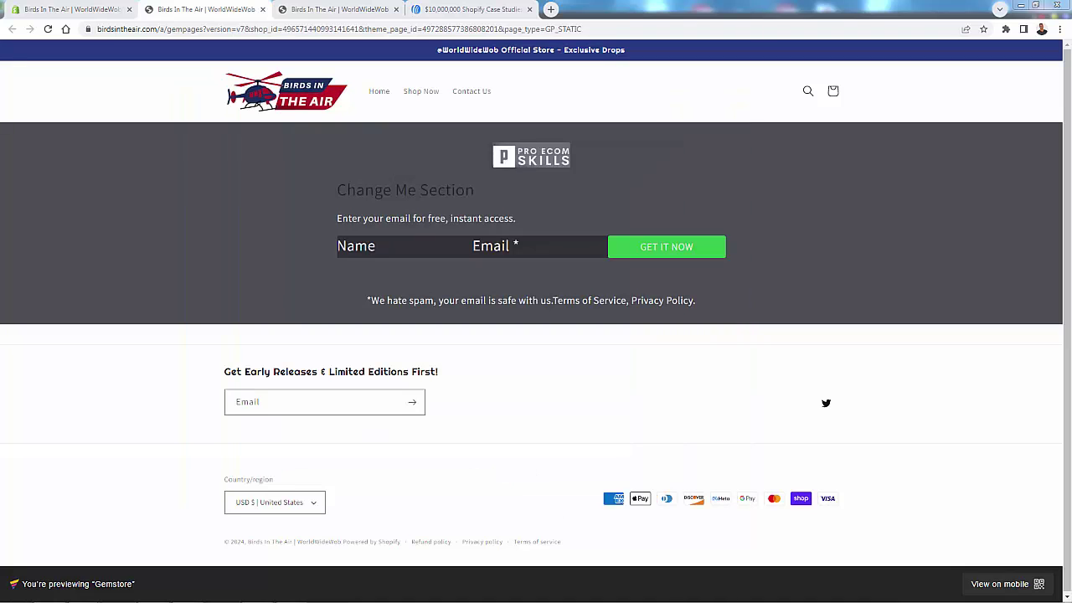